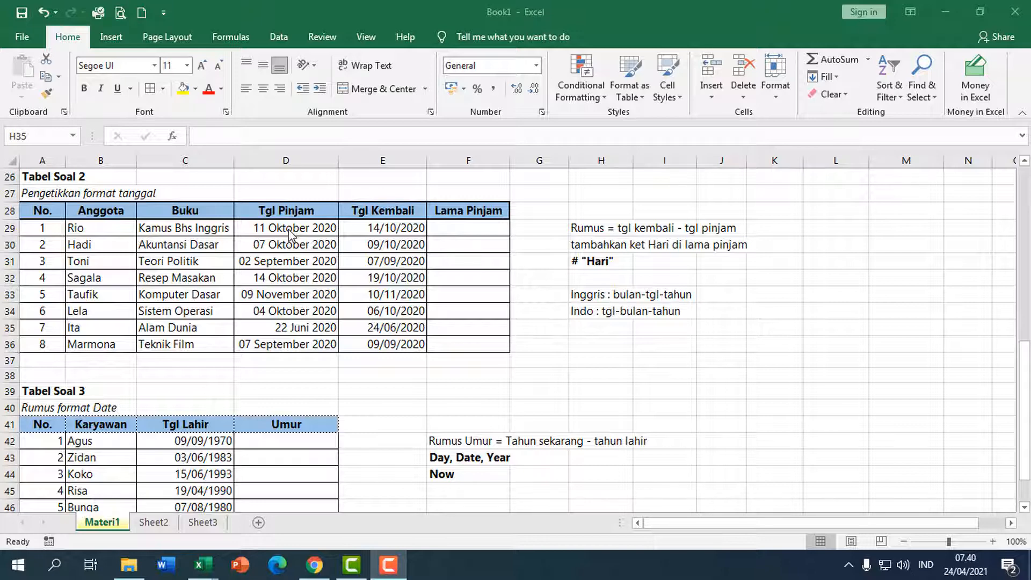
{"action": "left_click", "coordinate": [289, 230]}
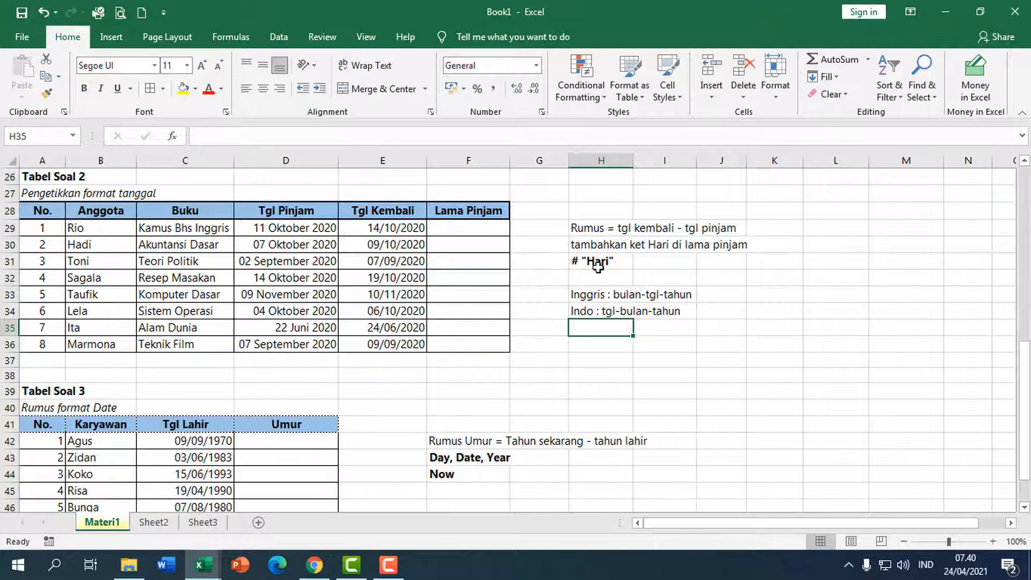
{"action": "left_click", "coordinate": [600, 297]}
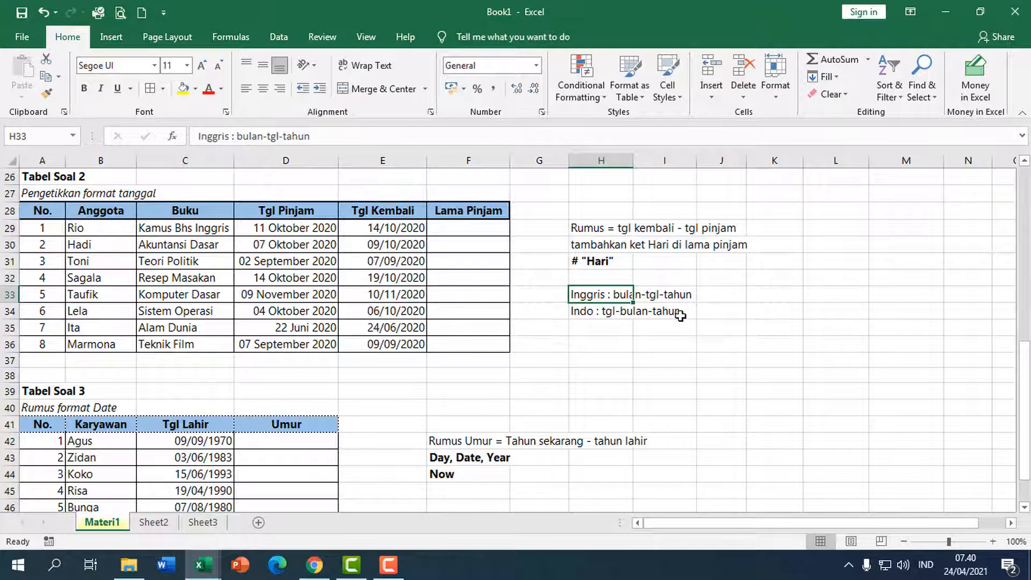
{"action": "left_click", "coordinate": [591, 308]}
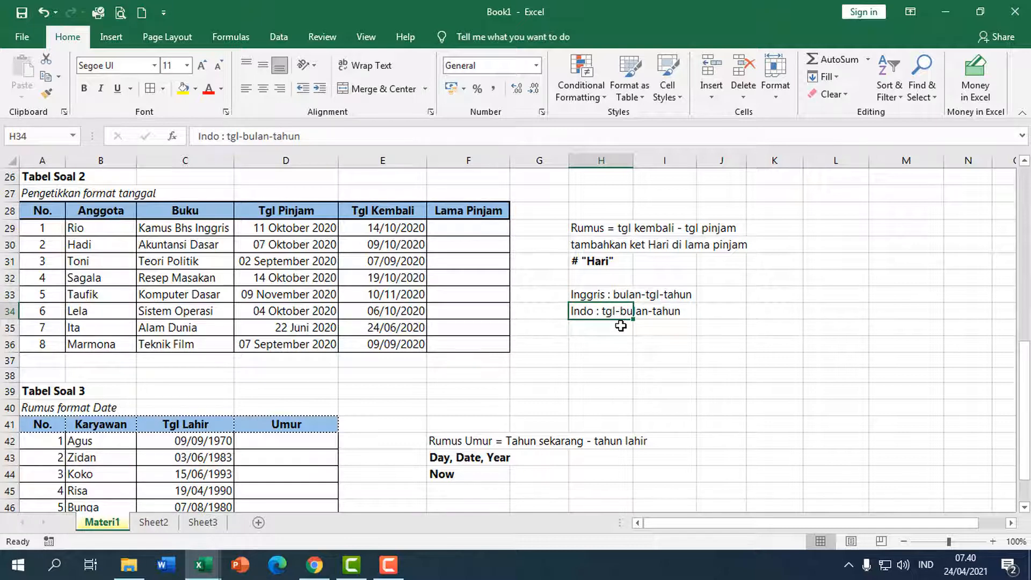
{"action": "left_click", "coordinate": [602, 296]}
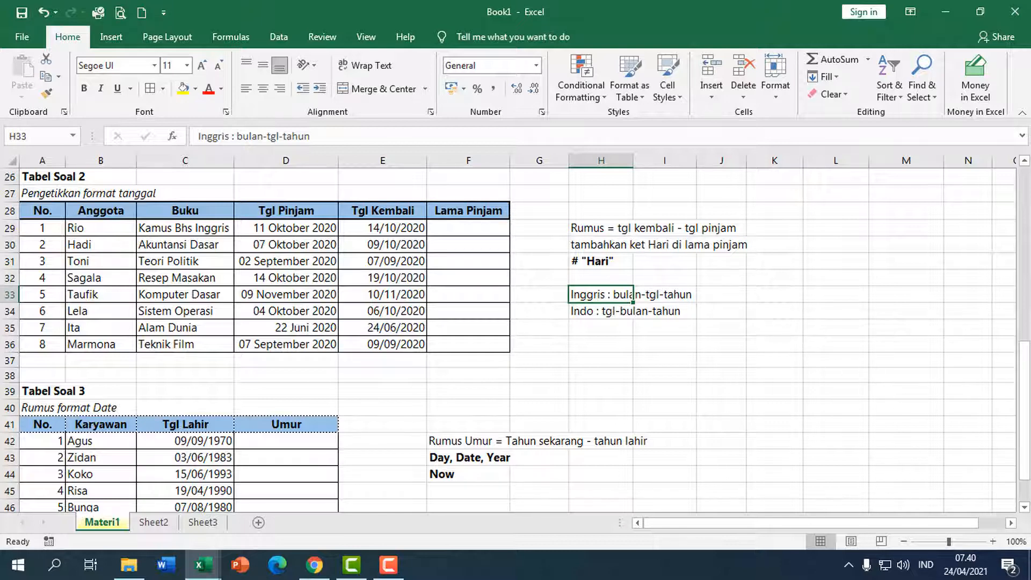
- Enter the date 11/10/20 in cell L29 beside the Tabel Soal 2 notes
{"action": "mouse_move", "coordinate": [971, 578]}
{"action": "left_click", "coordinate": [812, 232]}
{"action": "type", "text": "11"}
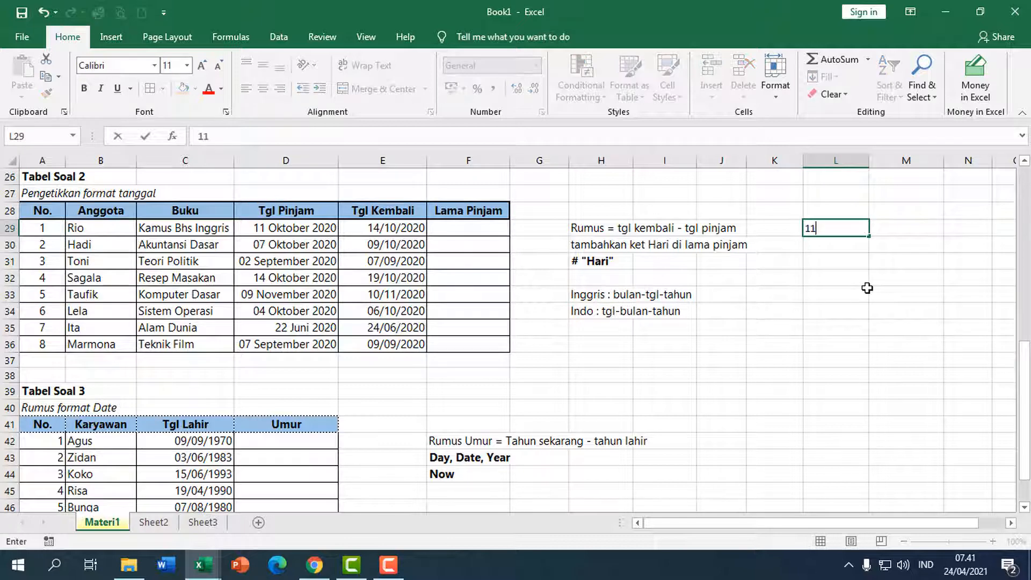
{"action": "type", "text": "/10/20"}
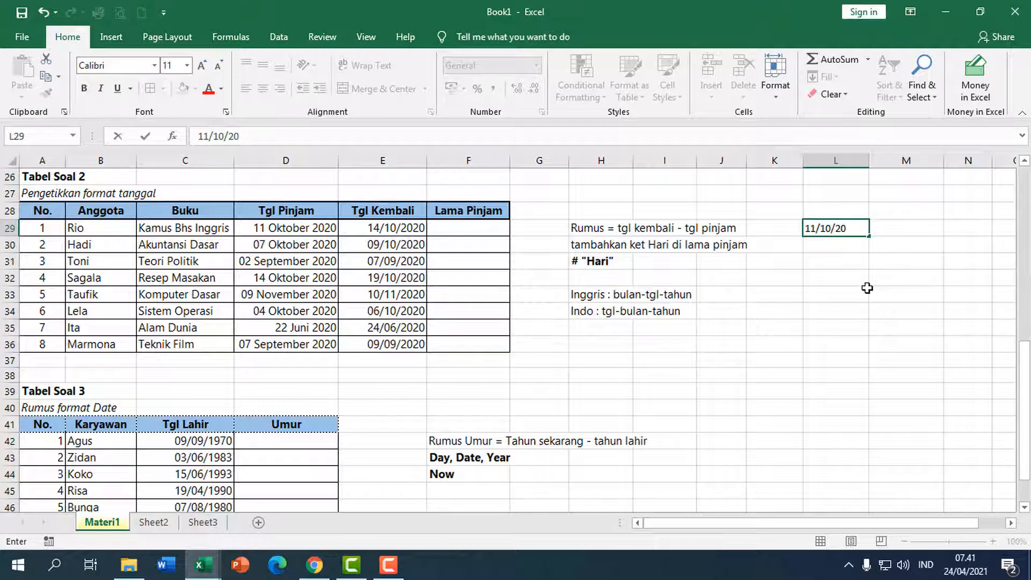
{"action": "key", "text": "ctrl+Return"}
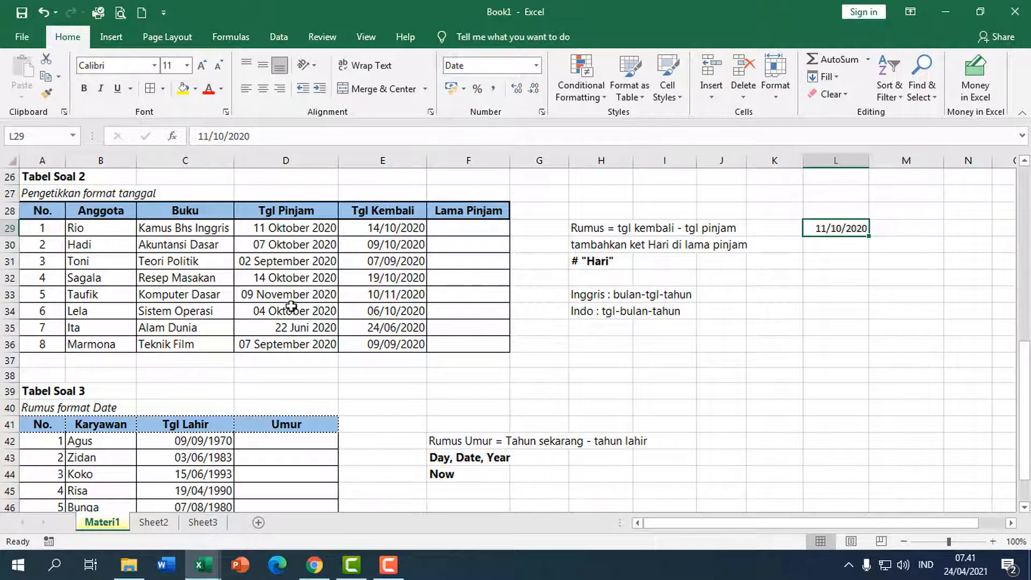
- Format L29 with the Indonesian date type 14 Maret 2012 and adjust column L's width so the full date fits
{"action": "right_click", "coordinate": [839, 225]}
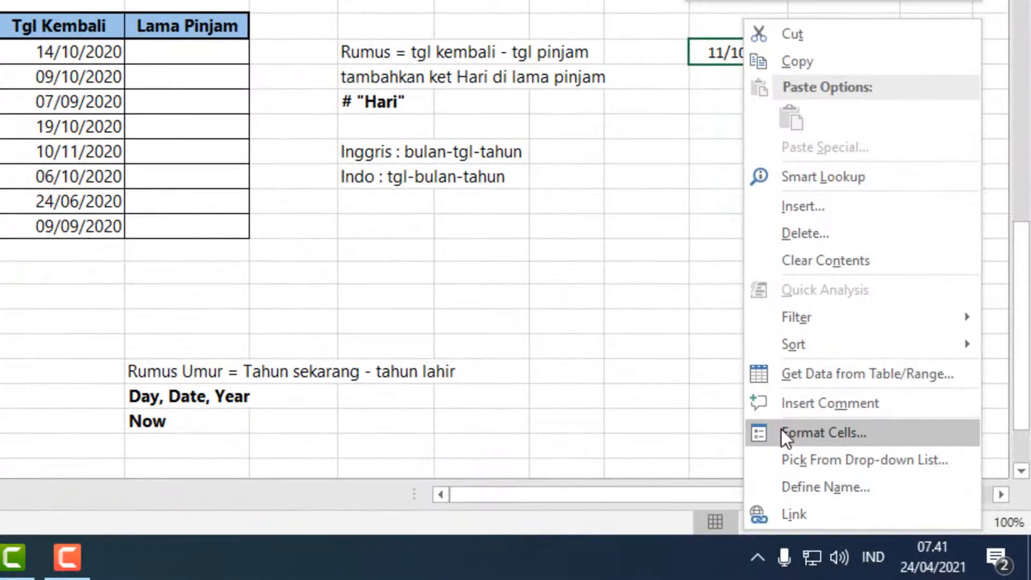
{"action": "left_click", "coordinate": [782, 432]}
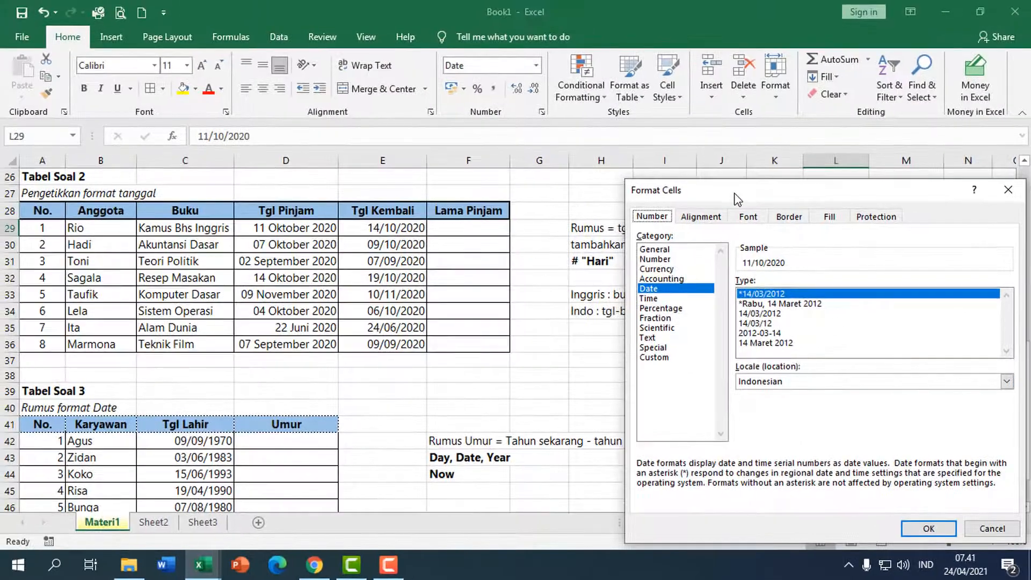
{"action": "left_click_drag", "start_coordinate": [738, 199], "coordinate": [467, 143]}
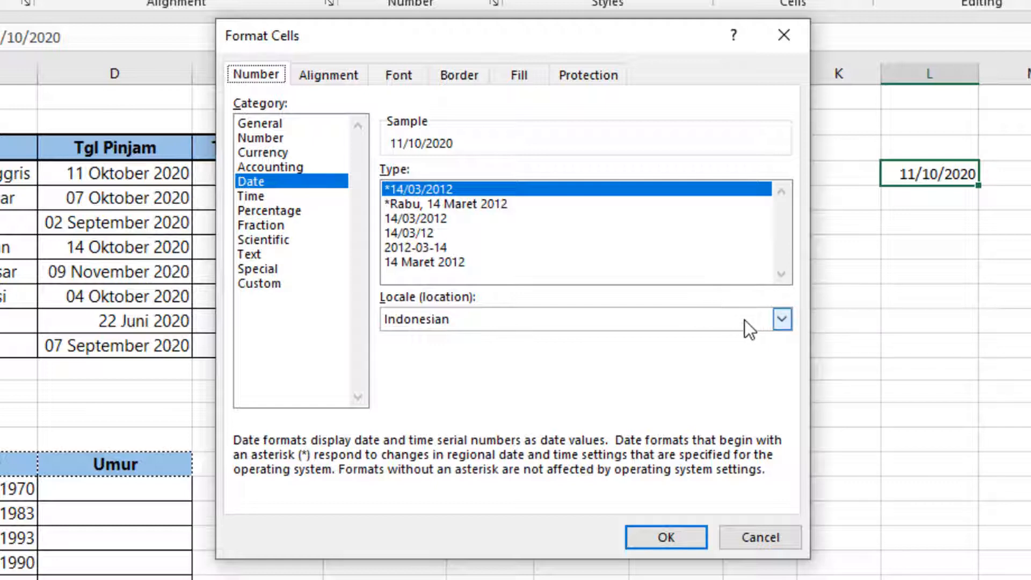
{"action": "left_click", "coordinate": [425, 265]}
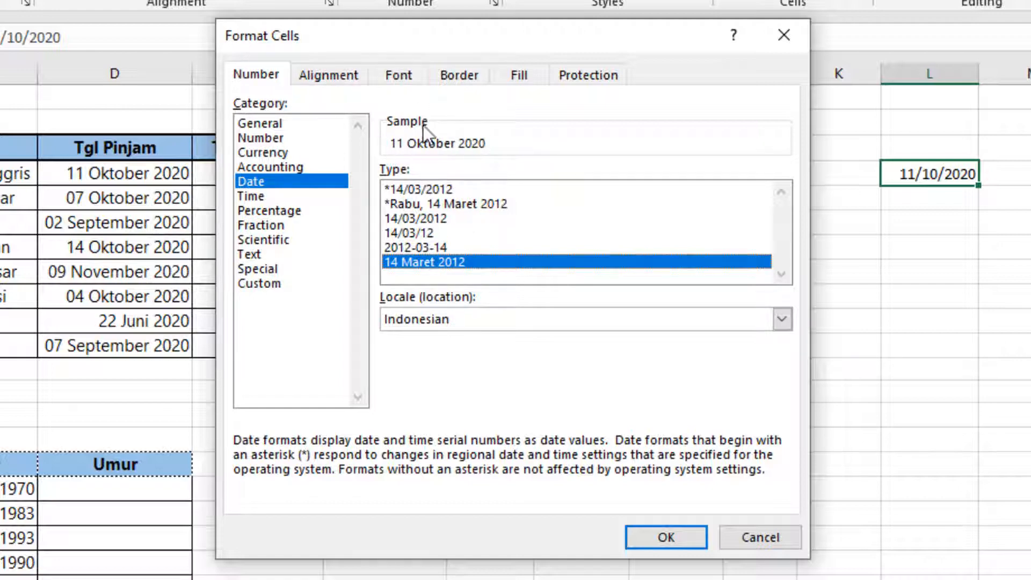
{"action": "left_click", "coordinate": [653, 533]}
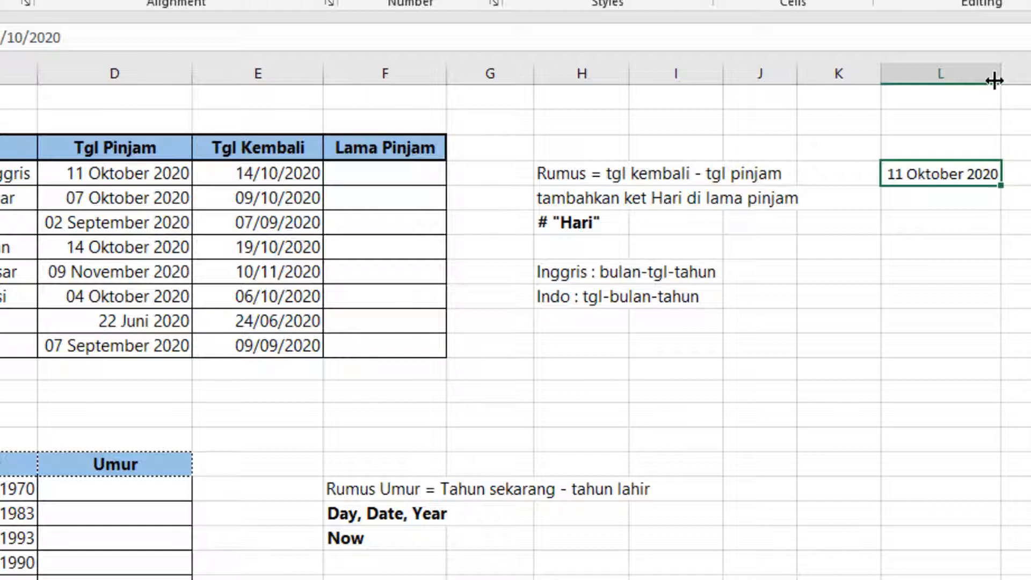
{"action": "left_click_drag", "start_coordinate": [1000, 81], "coordinate": [974, 82]}
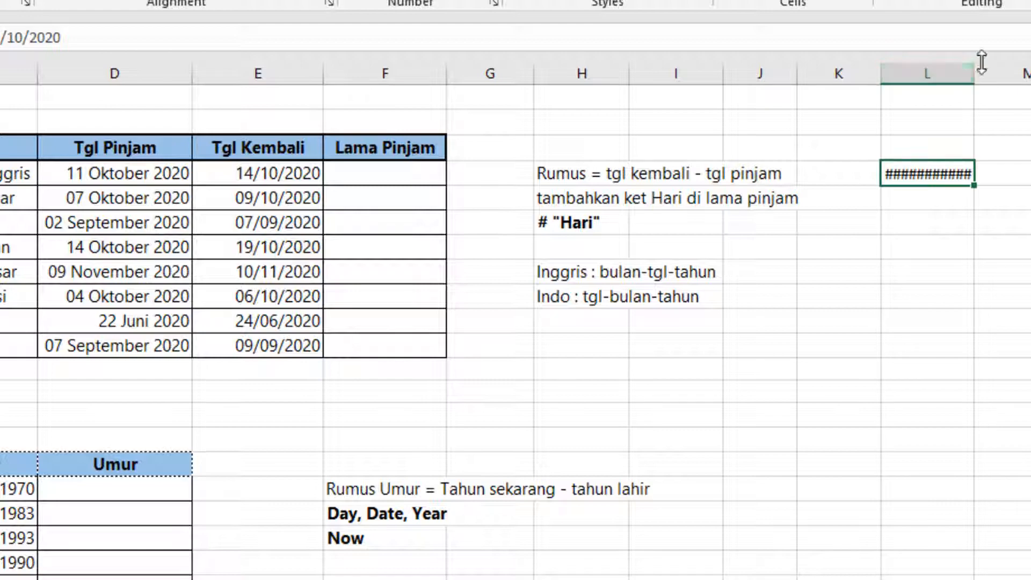
{"action": "left_click_drag", "start_coordinate": [972, 76], "coordinate": [1015, 76]}
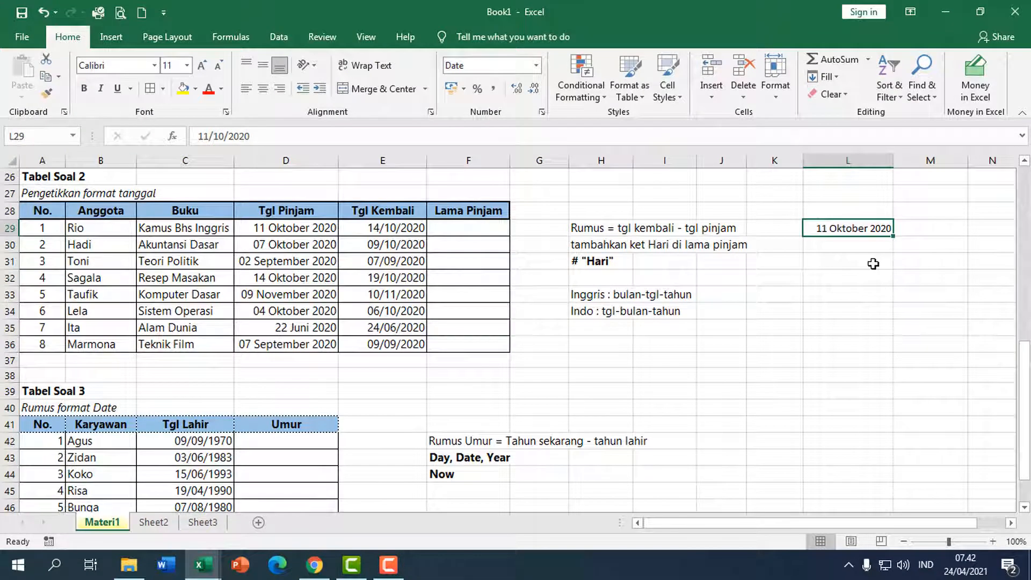
- Calculate the first Lama Pinjam value in F29 with the formula =E29-D29
{"action": "left_click", "coordinate": [461, 233]}
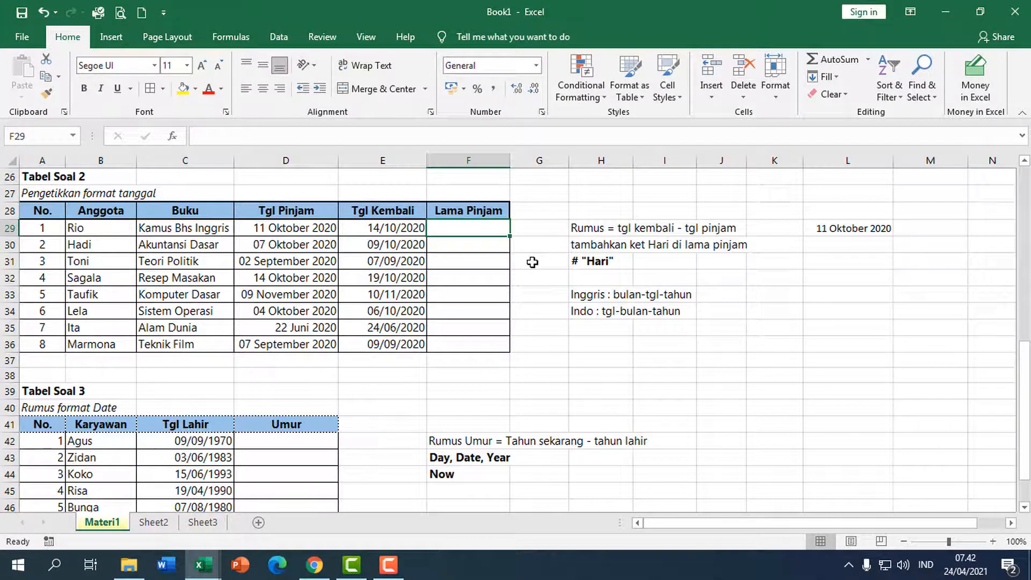
{"action": "type", "text": "="}
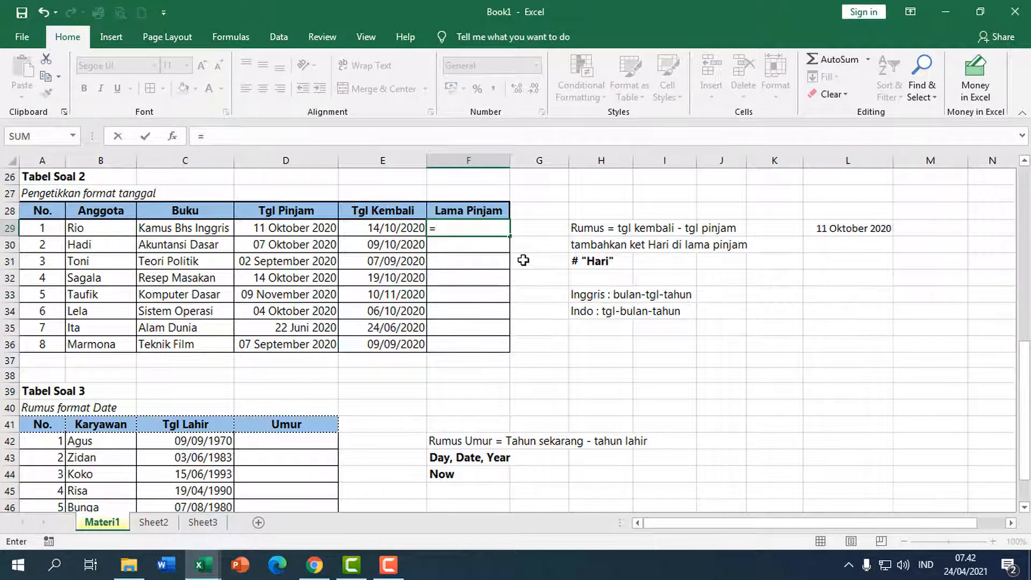
{"action": "left_click", "coordinate": [397, 227]}
{"action": "type", "text": "-"}
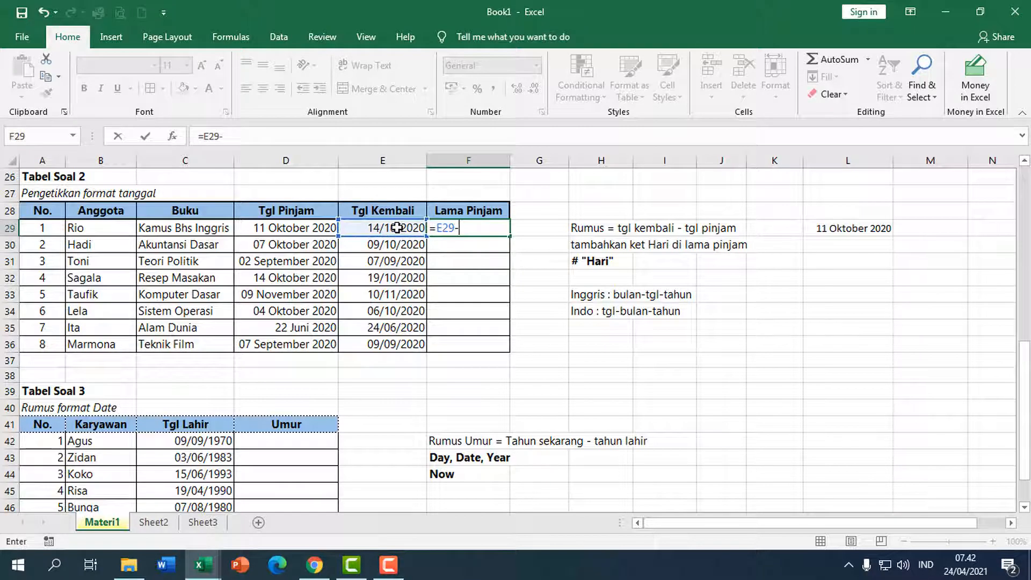
{"action": "left_click", "coordinate": [288, 228]}
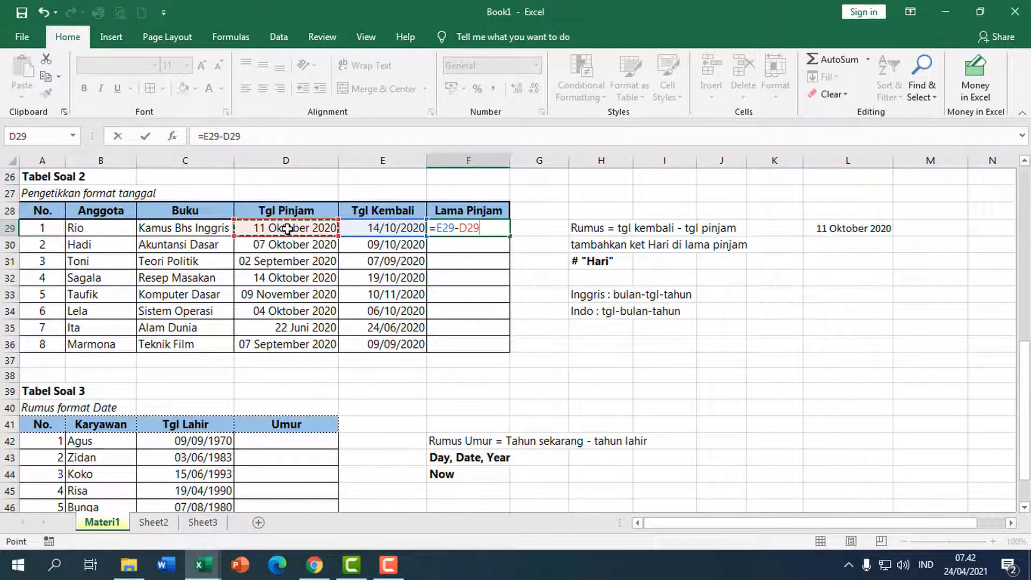
{"action": "key", "text": "ctrl+Return"}
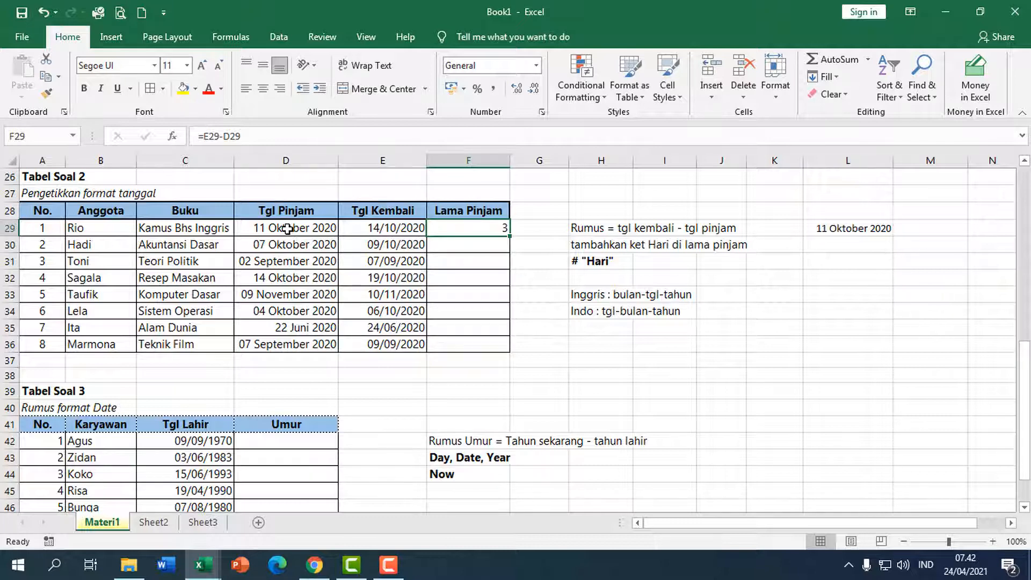
- Apply the custom number format # "Hari" to F29 and fill the cell down through F36
{"action": "right_click", "coordinate": [477, 229]}
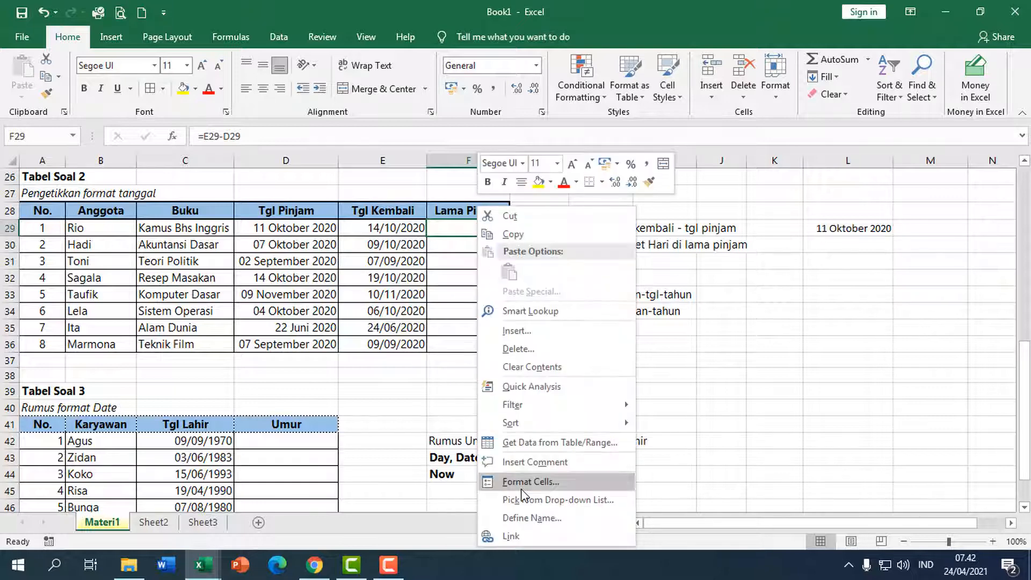
{"action": "left_click", "coordinate": [469, 231]}
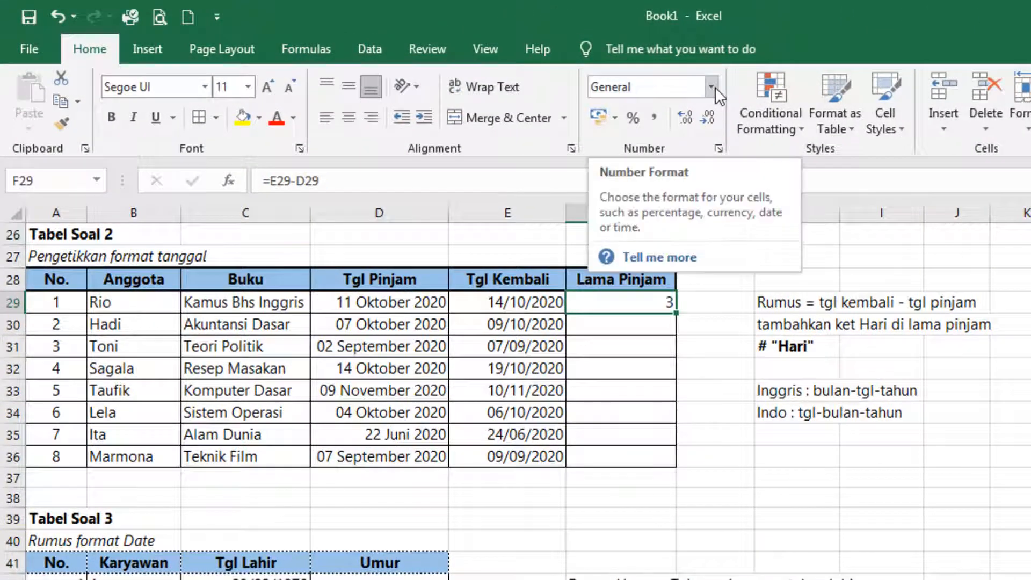
{"action": "left_click", "coordinate": [712, 87]}
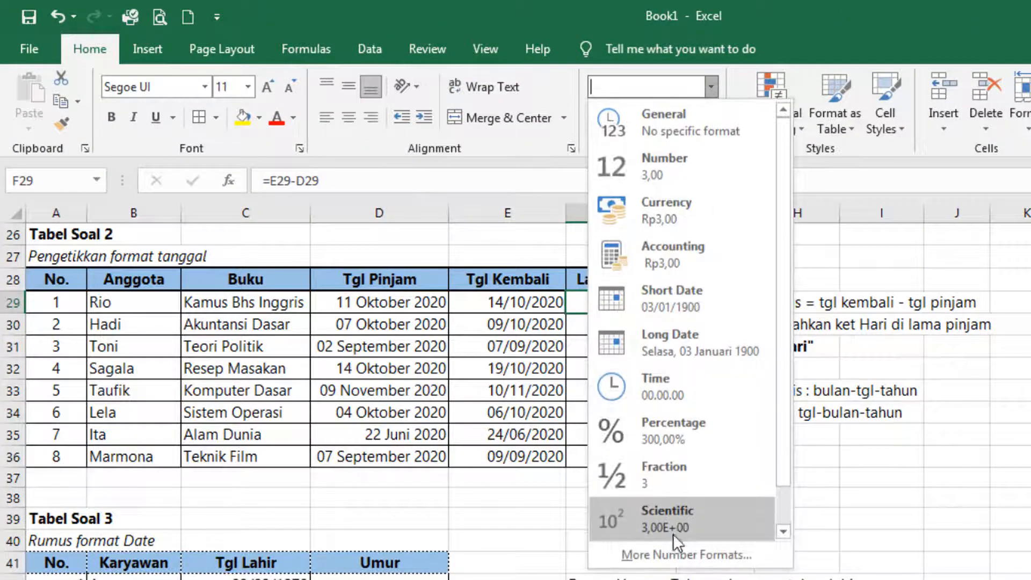
{"action": "left_click", "coordinate": [672, 555]}
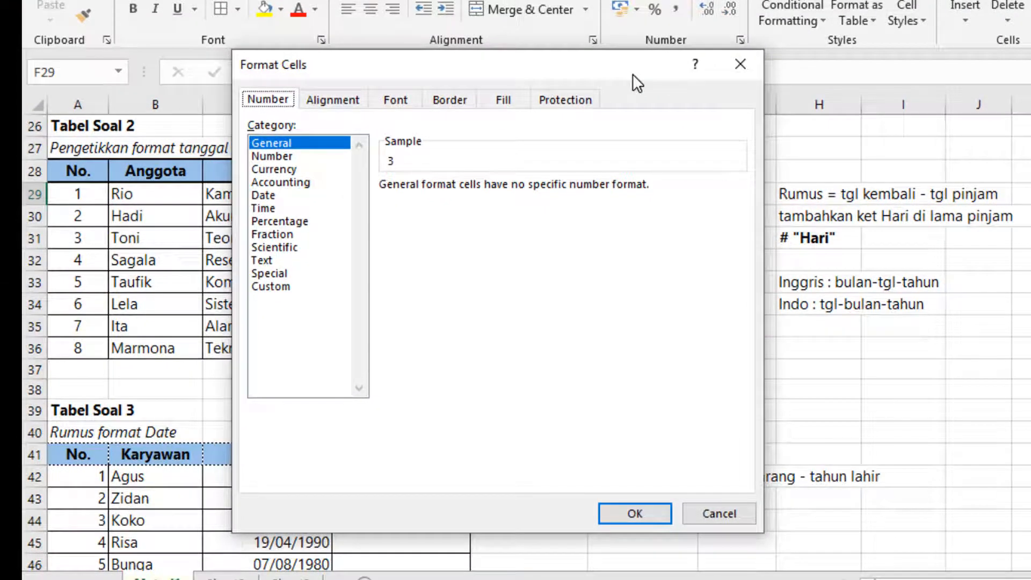
{"action": "left_click", "coordinate": [288, 285]}
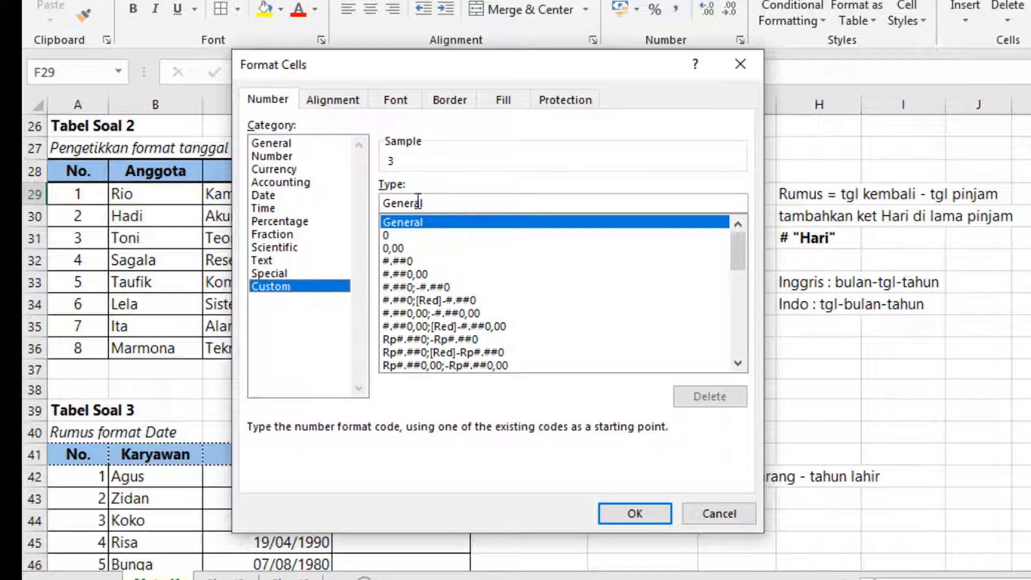
{"action": "left_click_drag", "start_coordinate": [444, 204], "coordinate": [385, 206]}
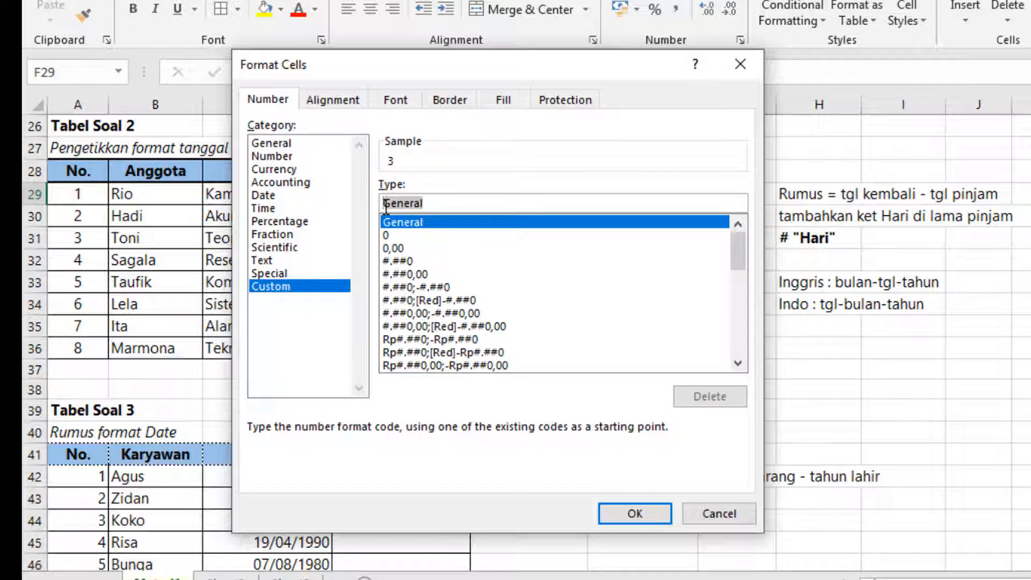
{"action": "type", "text": "# "}
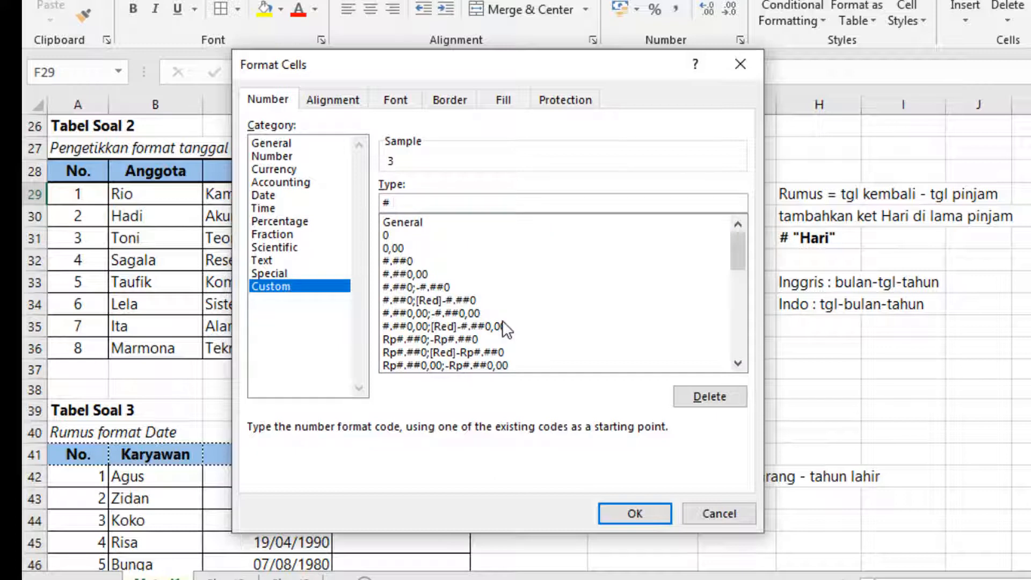
{"action": "type", "text": "\"Hari\""}
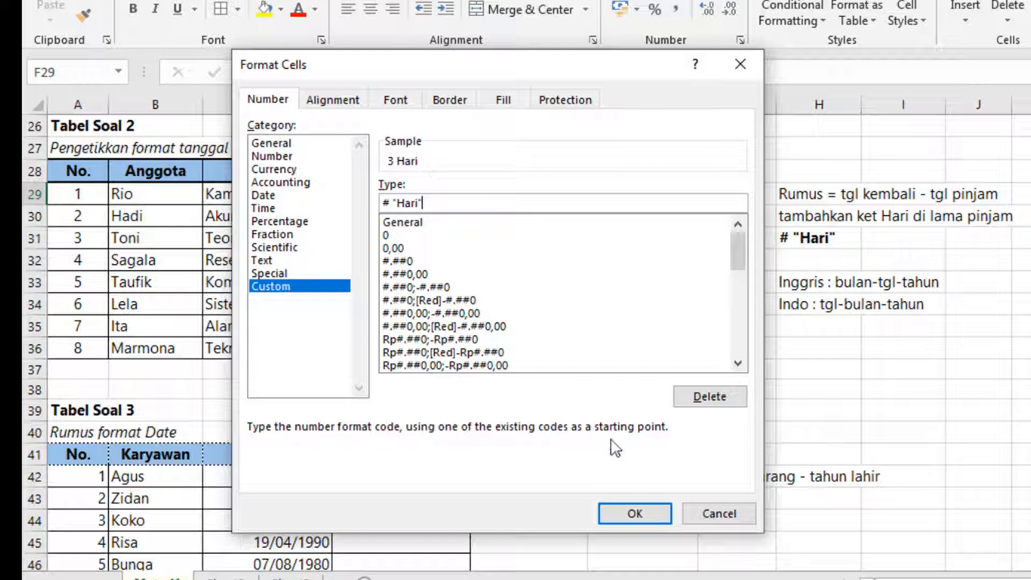
{"action": "left_click", "coordinate": [627, 513]}
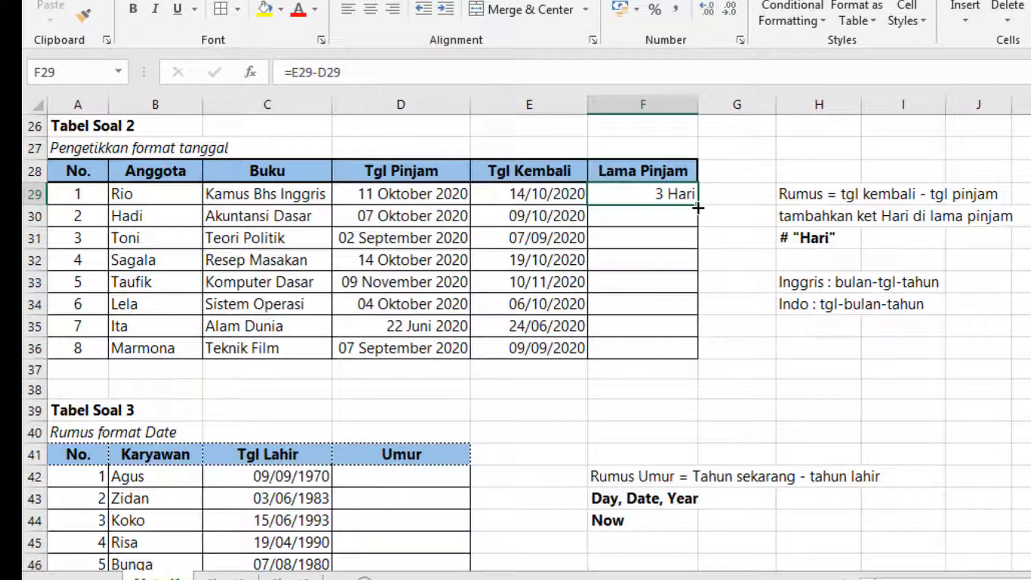
{"action": "left_click_drag", "start_coordinate": [698, 205], "coordinate": [683, 365]}
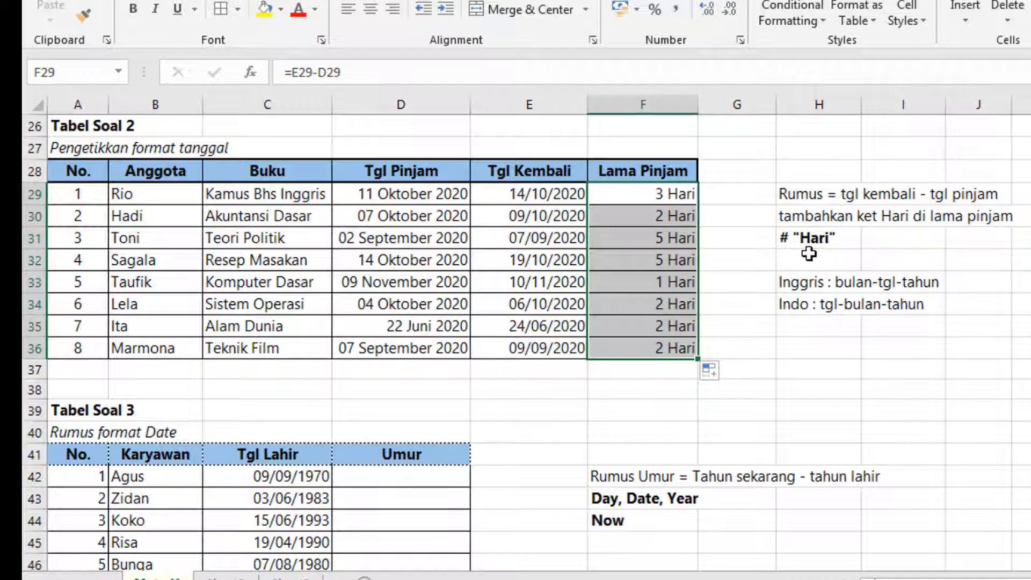
- Enter =NOW() in cell F46 below the Tabel Soal 3 notes and widen column F so the full date and time fit
{"action": "scroll", "coordinate": [699, 325], "scroll_direction": "down", "scroll_amount": 2}
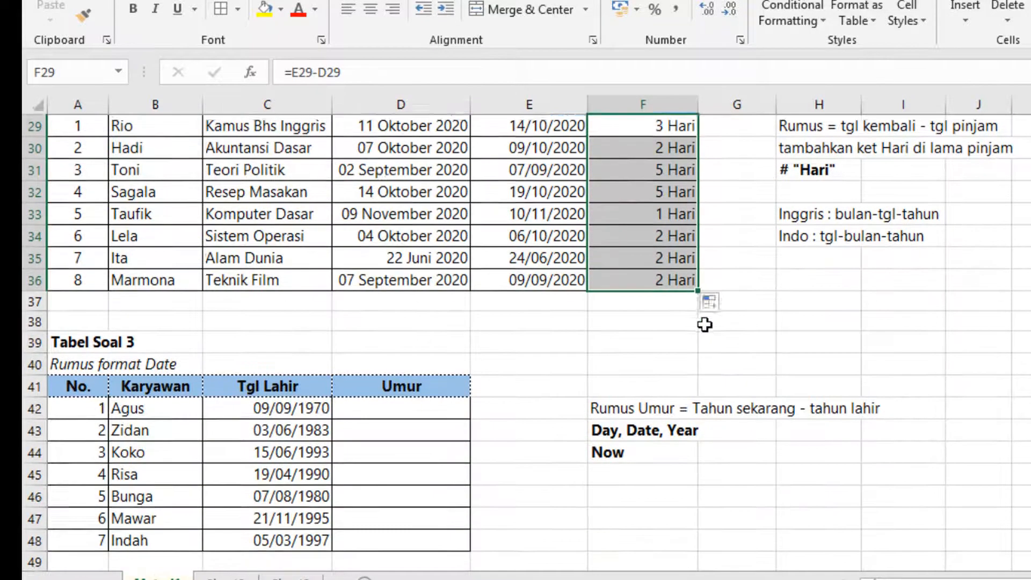
{"action": "scroll", "coordinate": [706, 324], "scroll_direction": "down", "scroll_amount": 1}
{"action": "scroll", "coordinate": [707, 324], "scroll_direction": "up", "scroll_amount": 1}
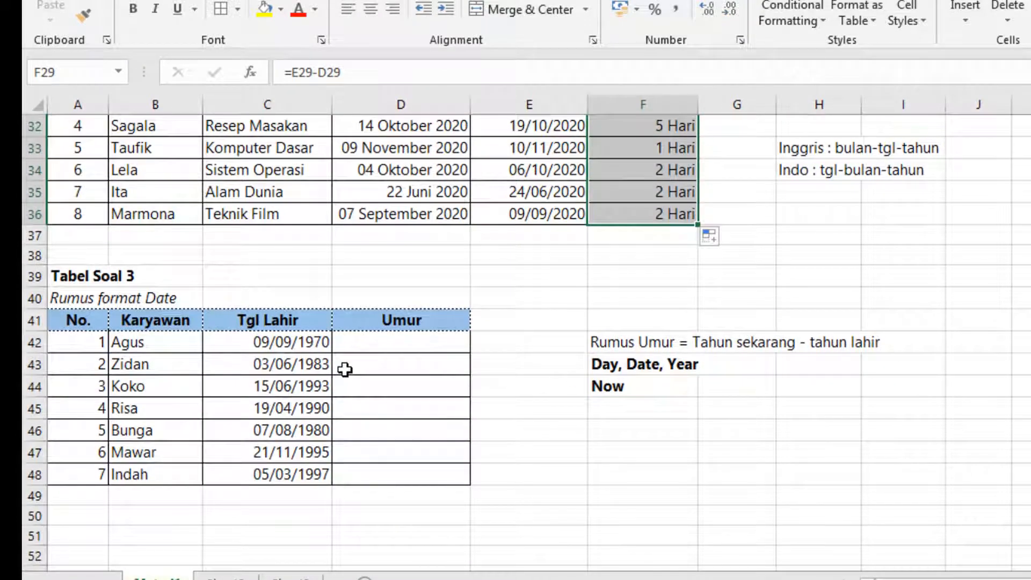
{"action": "left_click", "coordinate": [421, 346]}
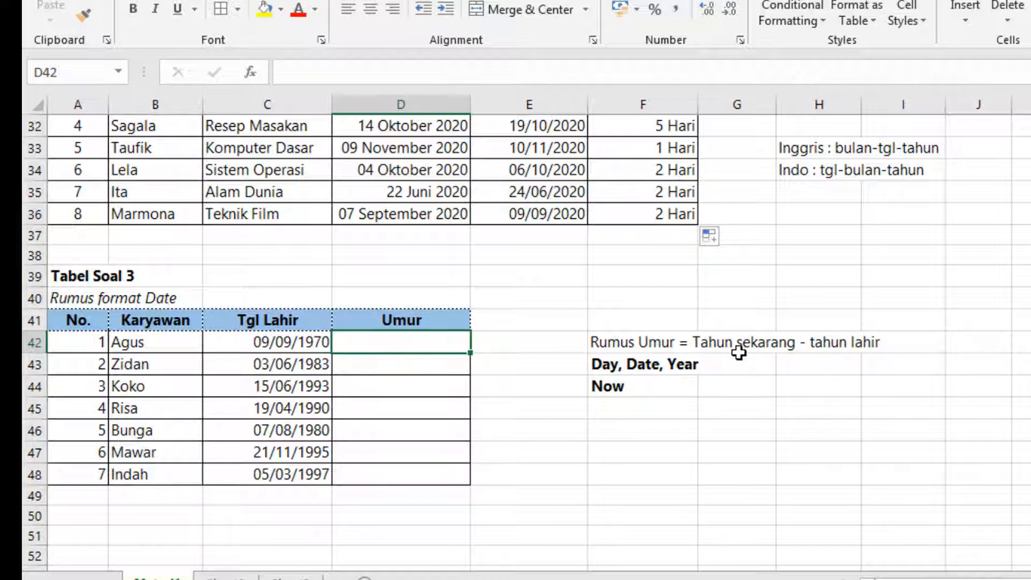
{"action": "left_click", "coordinate": [674, 427]}
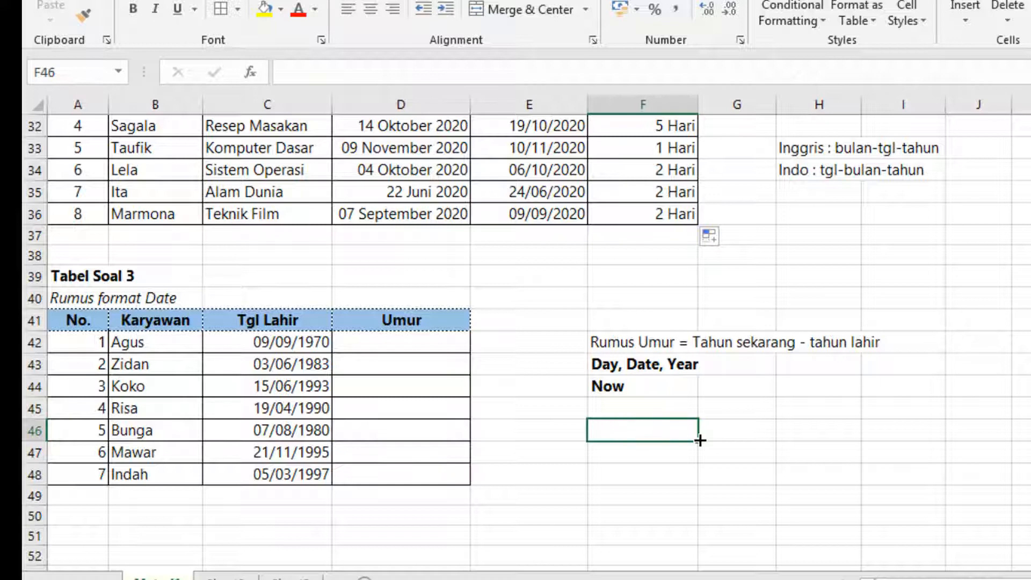
{"action": "type", "text": "=now"}
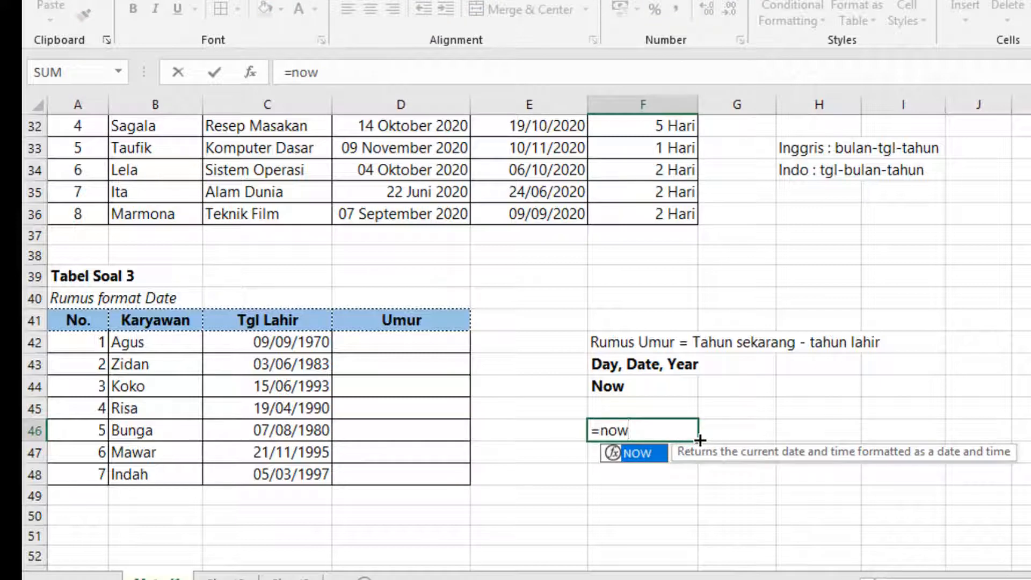
{"action": "type", "text": "()"}
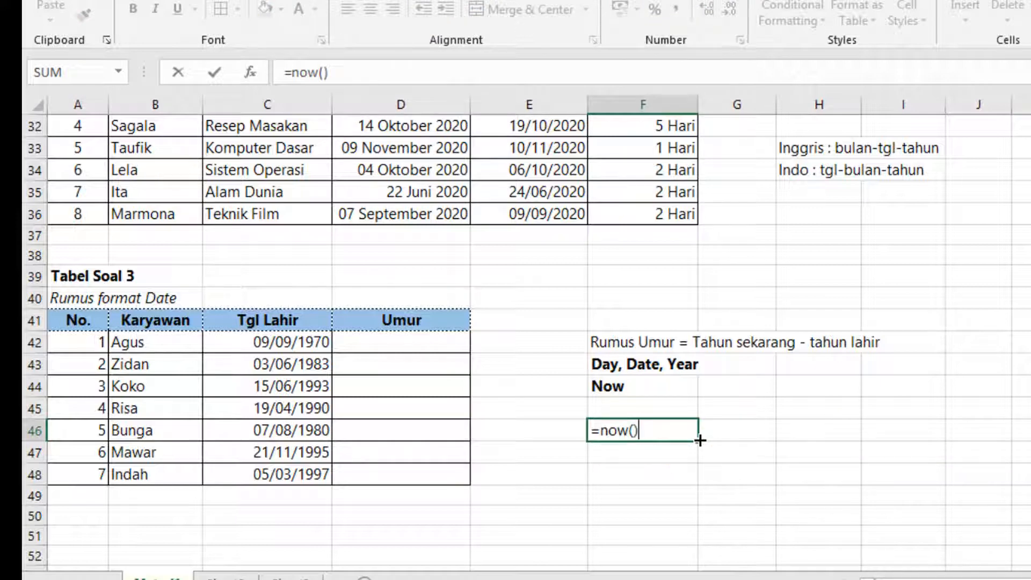
{"action": "key", "text": "Return"}
{"action": "key", "text": "Up"}
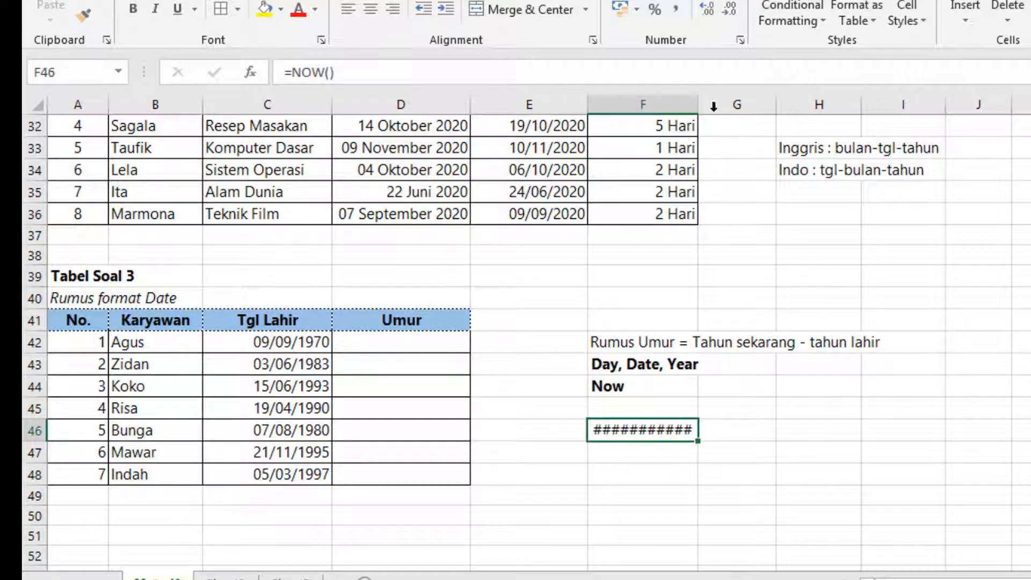
{"action": "left_click_drag", "start_coordinate": [698, 103], "coordinate": [741, 101]}
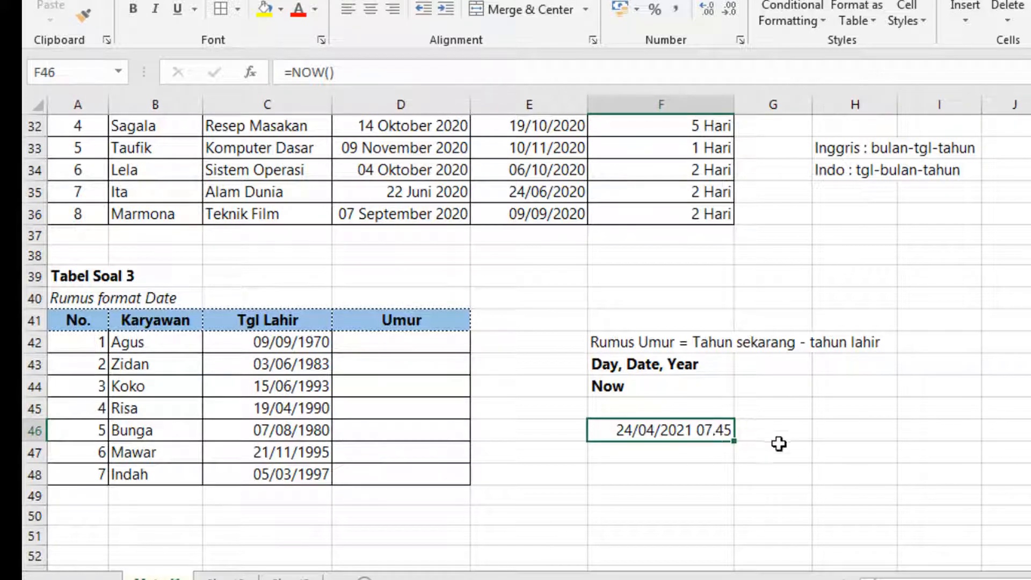
- Add the label "now" in G46 and the label "day" in G47
{"action": "left_click", "coordinate": [799, 431]}
{"action": "type", "text": "now"}
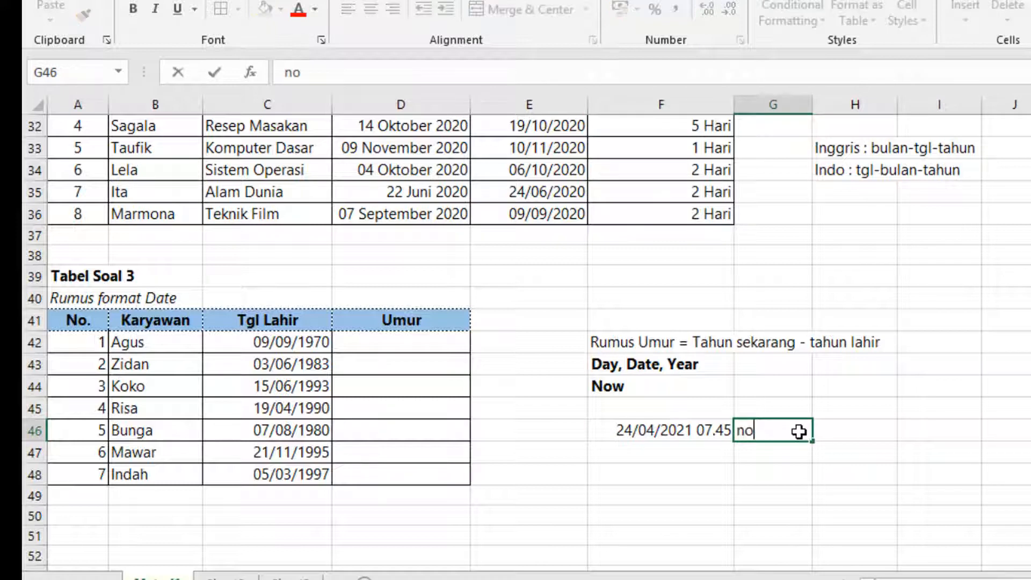
{"action": "key", "text": "Return"}
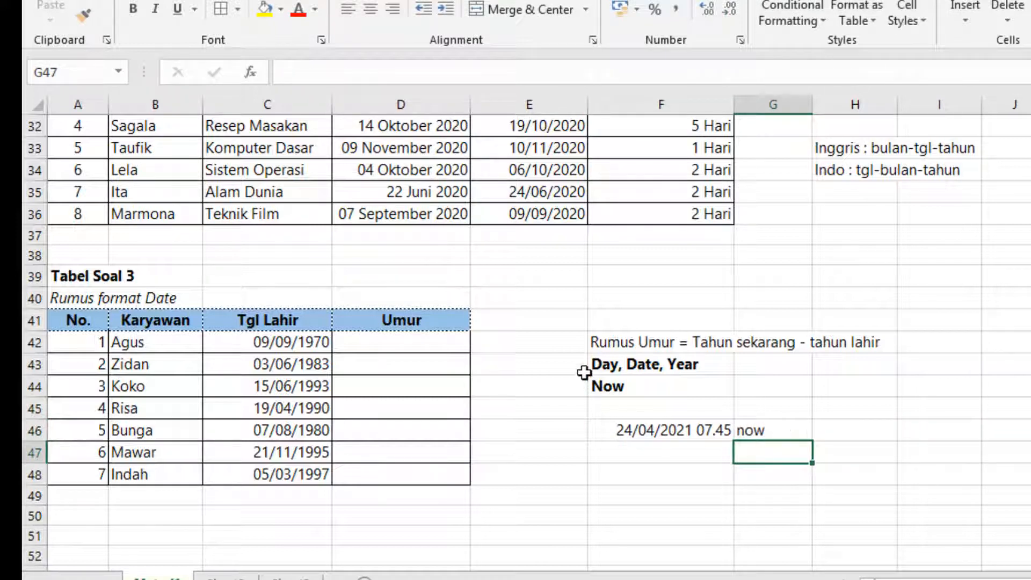
{"action": "type", "text": "day"}
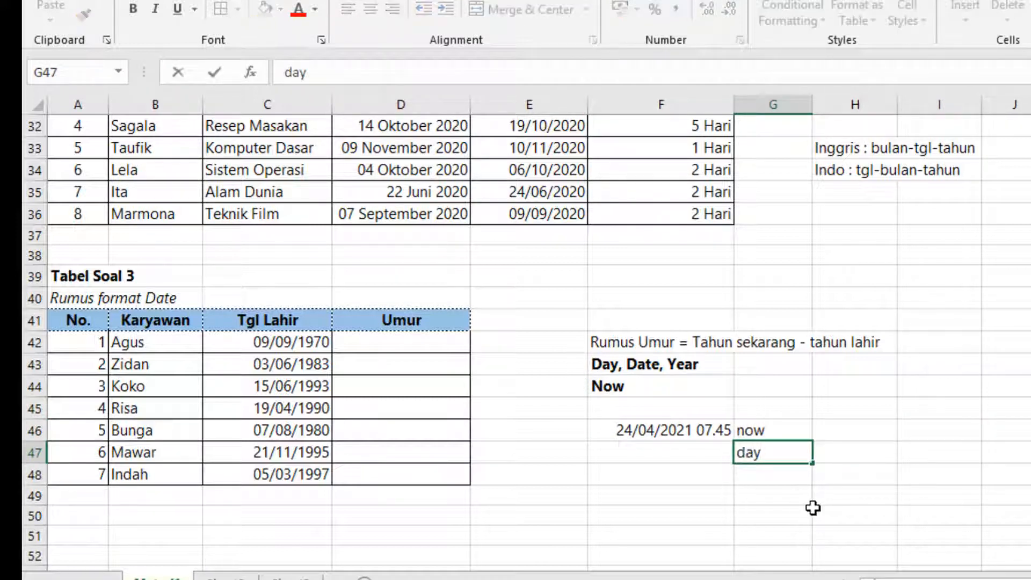
{"action": "key", "text": "Left"}
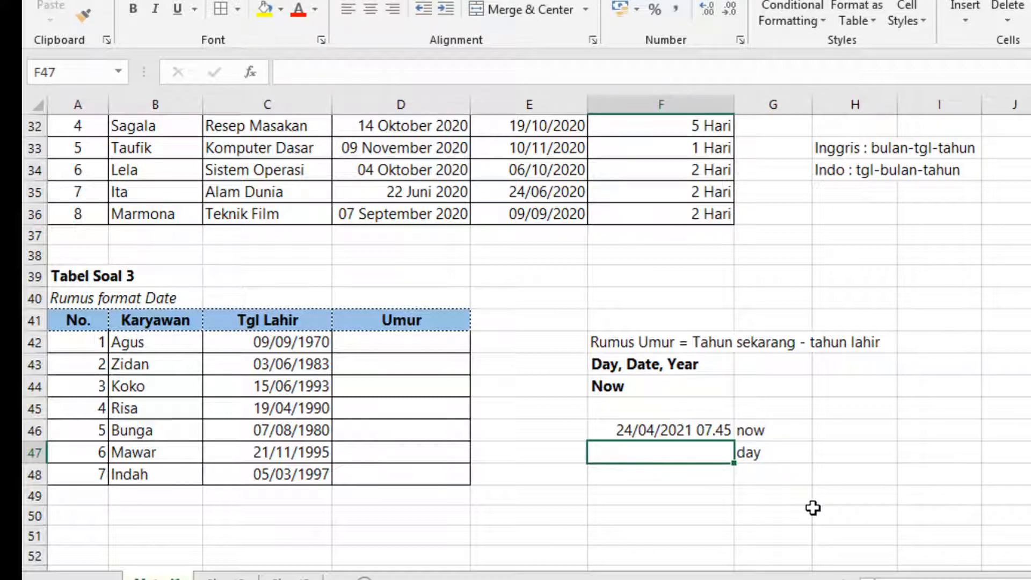
- Extract the day of the first employee's birth date in F47 with the formula =DAY(C42)
{"action": "type", "text": "=day"}
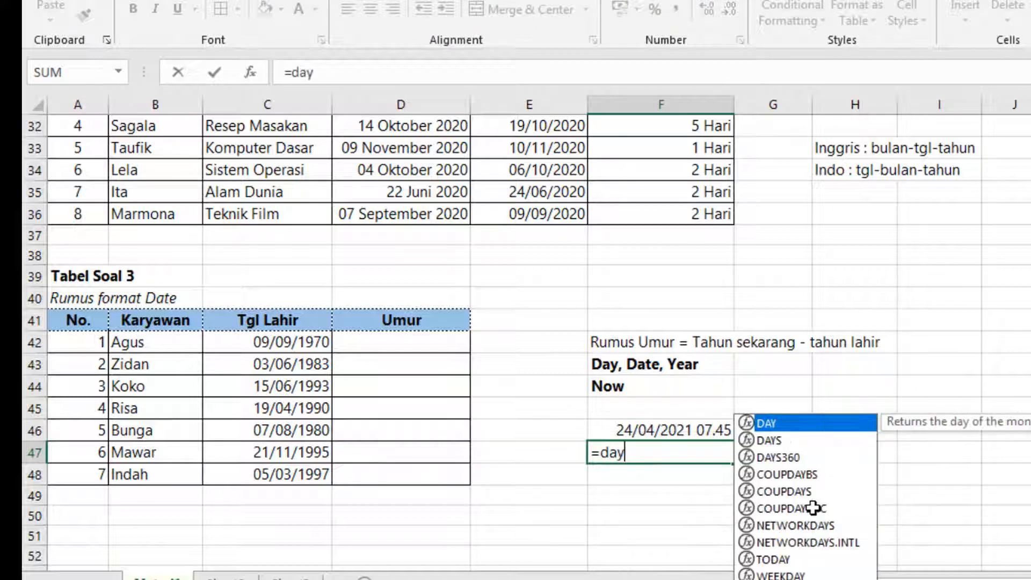
{"action": "double_click", "coordinate": [812, 426]}
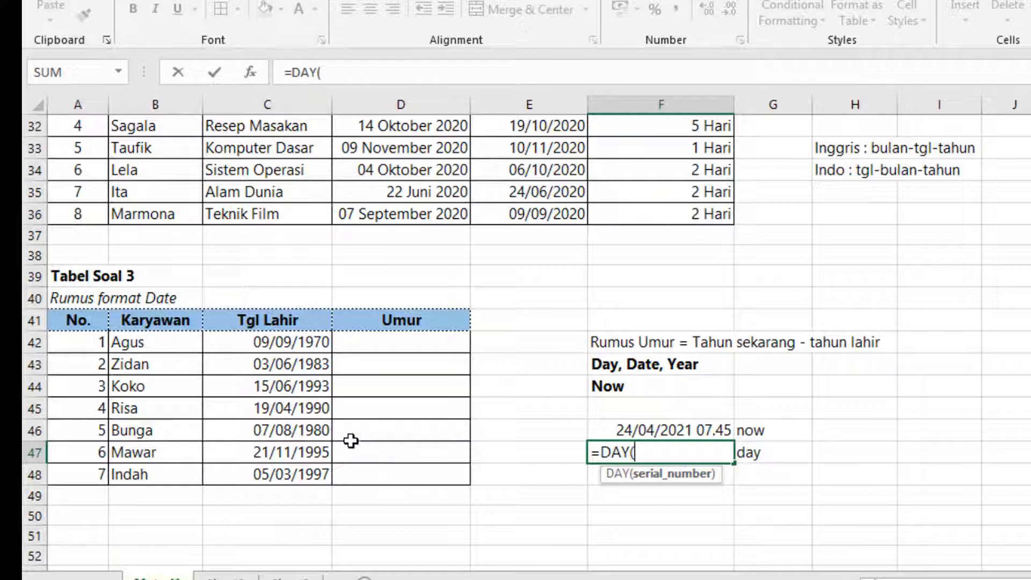
{"action": "left_click", "coordinate": [263, 344]}
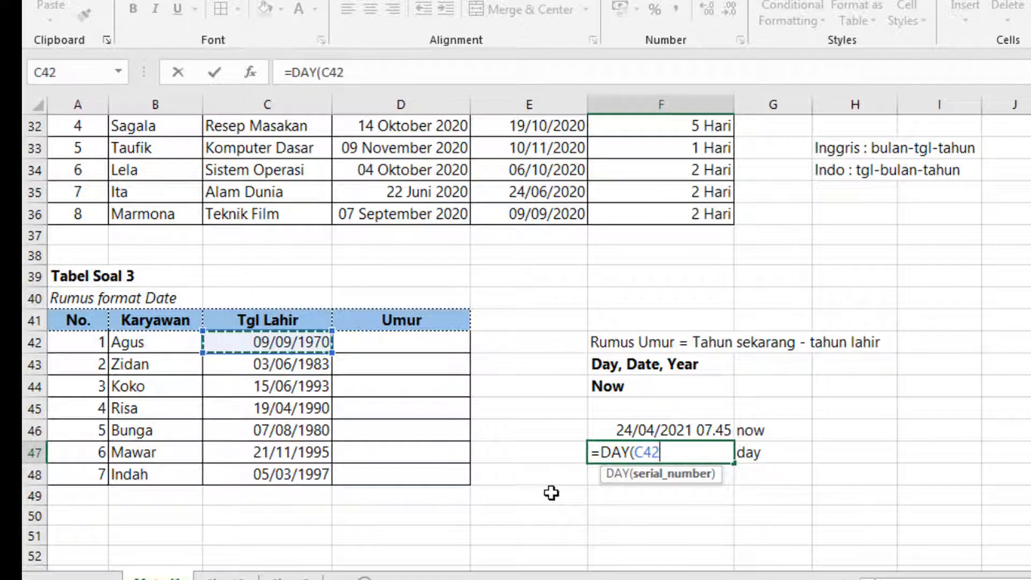
{"action": "type", "text": ")"}
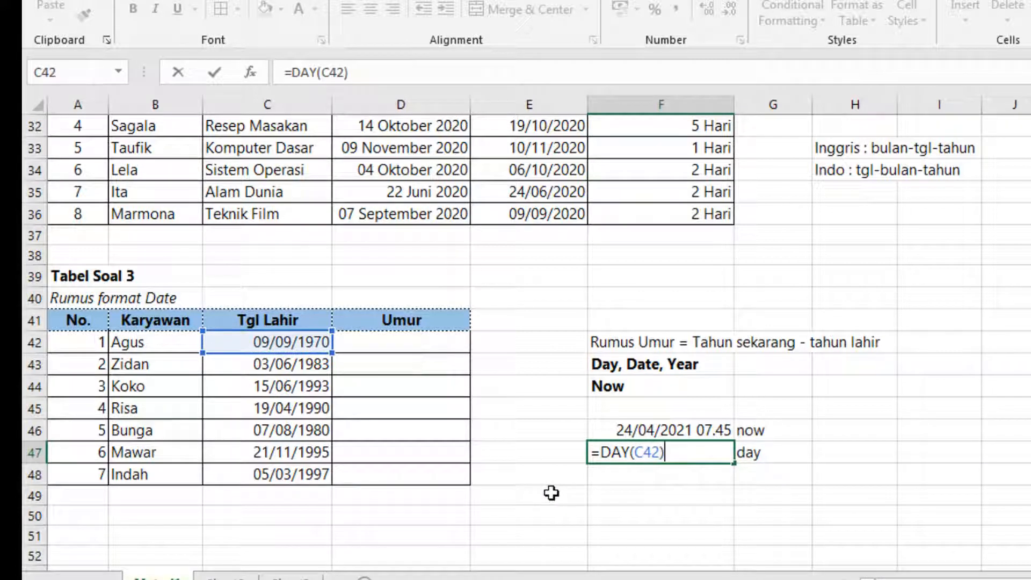
{"action": "key", "text": "Return"}
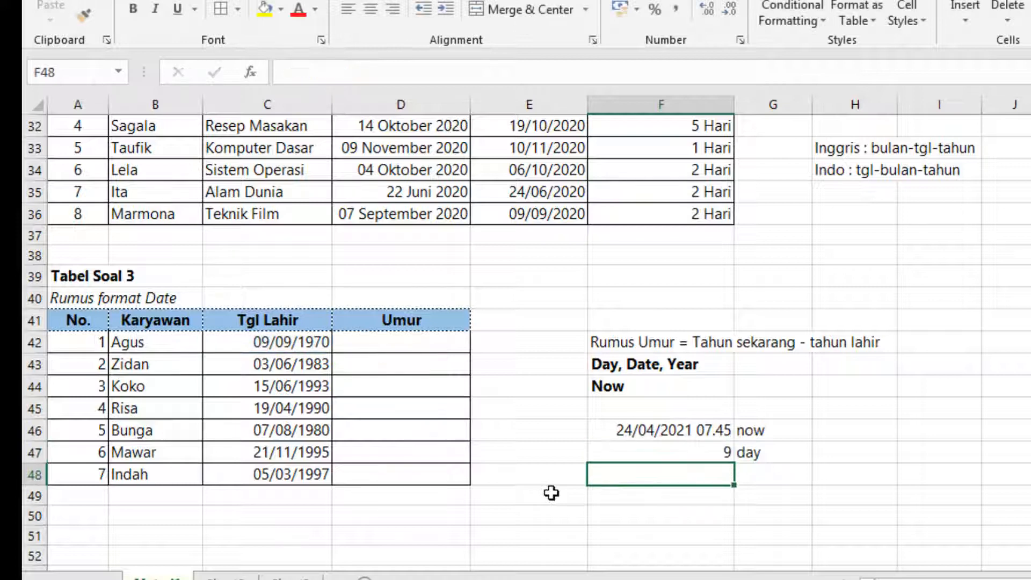
{"action": "left_click", "coordinate": [682, 454]}
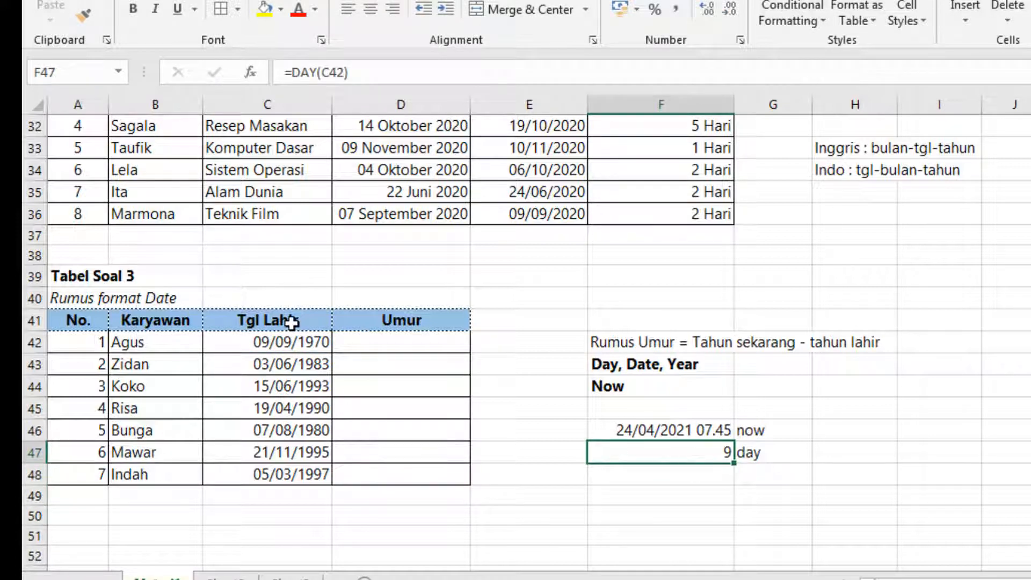
{"action": "left_click", "coordinate": [702, 476]}
{"action": "type", "text": "Month"}
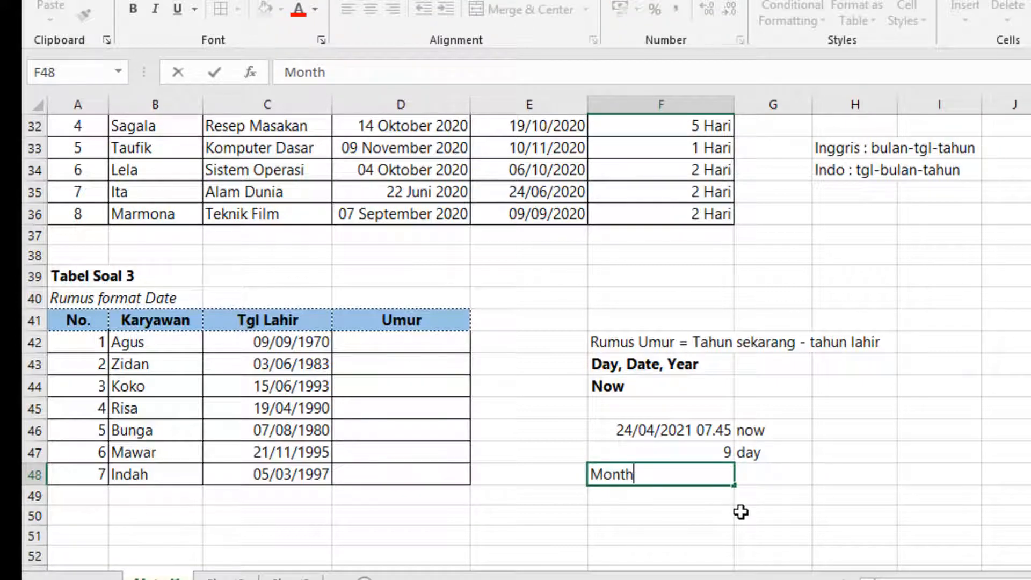
{"action": "key", "text": "BackSpace"}
{"action": "key", "text": "BackSpace"}
{"action": "key", "text": "BackSpace"}
{"action": "key", "text": "BackSpace"}
{"action": "key", "text": "BackSpace"}
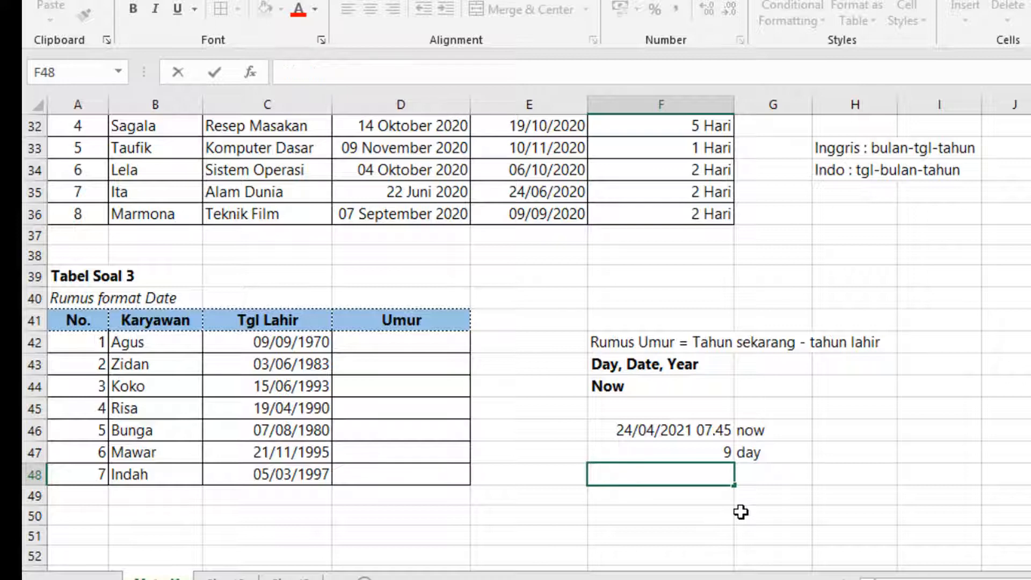
- Add the label "Month" in cell G48, under the day label
{"action": "key", "text": "Tab"}
{"action": "type", "text": "Month"}
{"action": "key", "text": "ctrl+Return"}
{"action": "key", "text": "Left"}
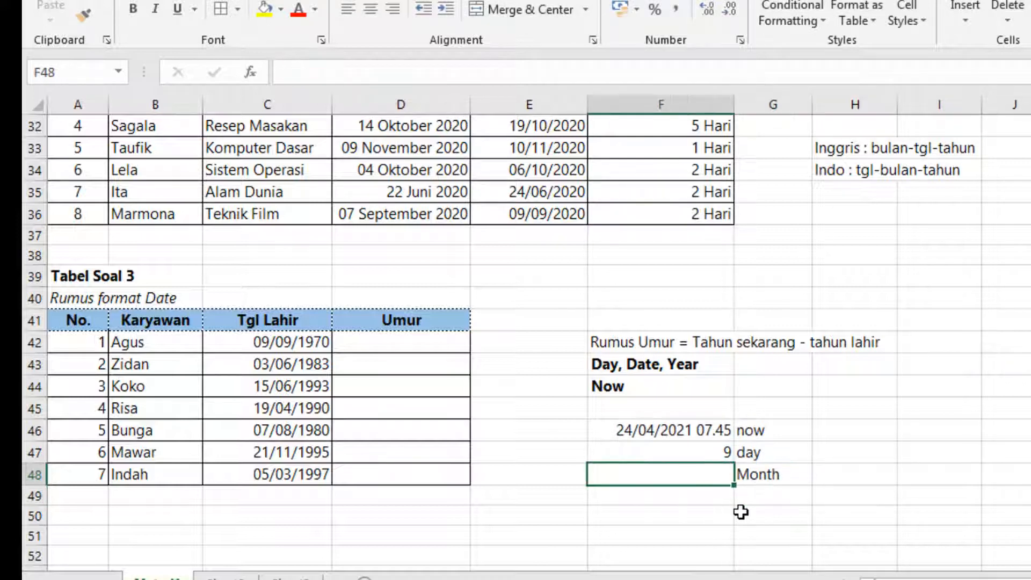
- Extract the month of the first employee's birth date in F48 with the formula =MONTH(C42)
{"action": "type", "text": "=mon"}
{"action": "key", "text": "Tab"}
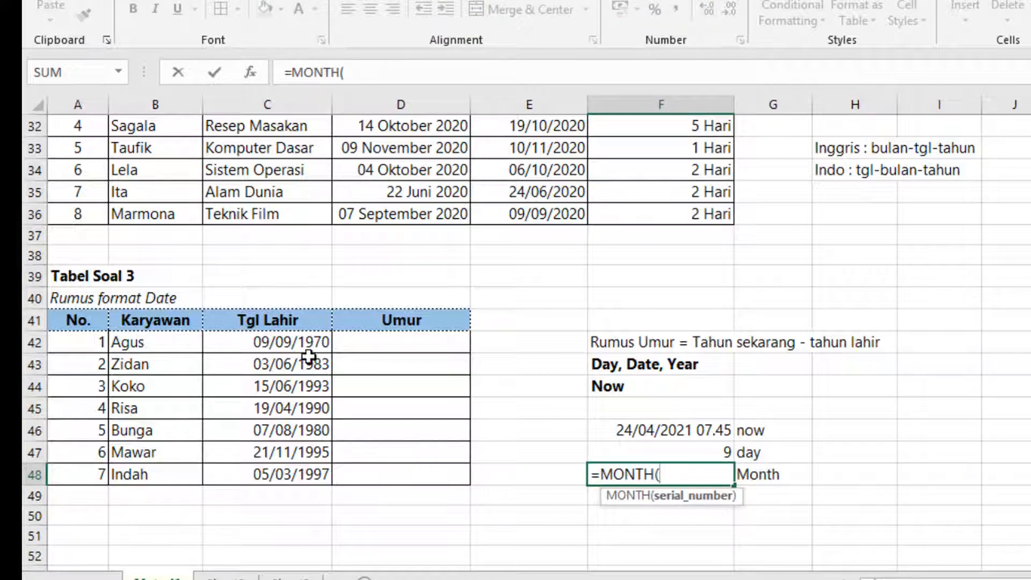
{"action": "left_click", "coordinate": [301, 343]}
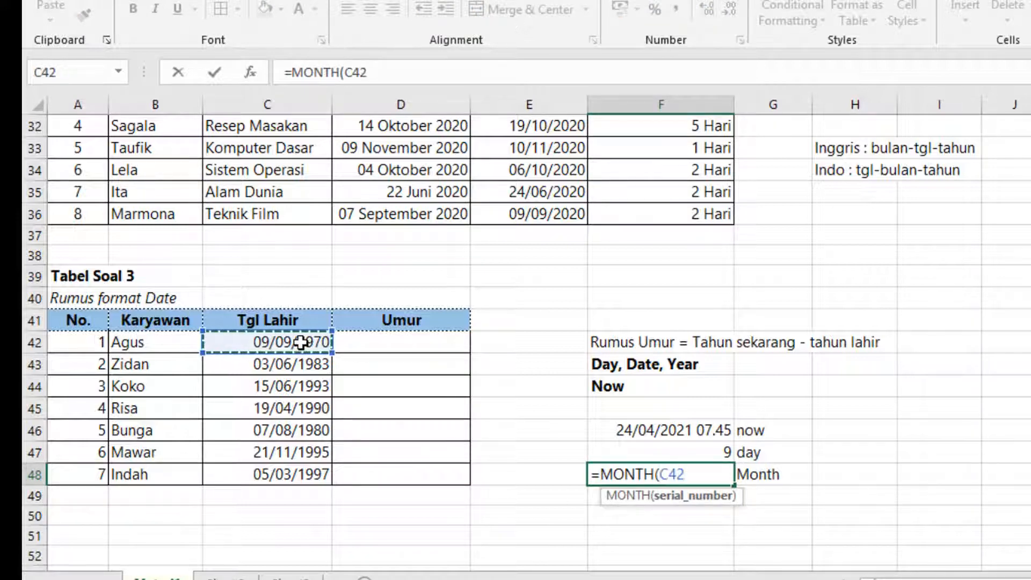
{"action": "type", "text": ")"}
{"action": "key", "text": "Return"}
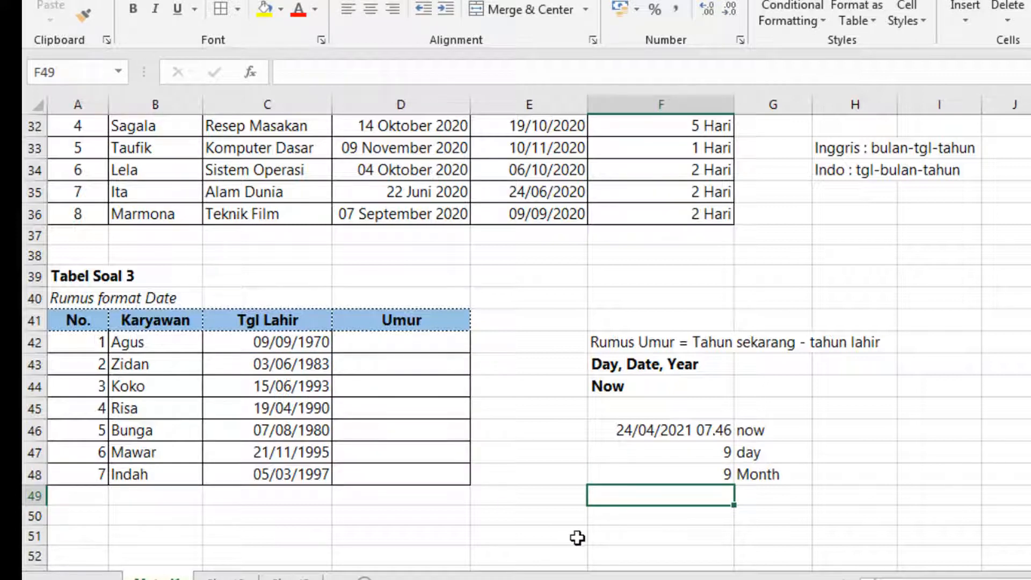
- Add the label "year" in cell G49, under the Month label
{"action": "key", "text": "Right"}
{"action": "type", "text": "year"}
{"action": "key", "text": "Return"}
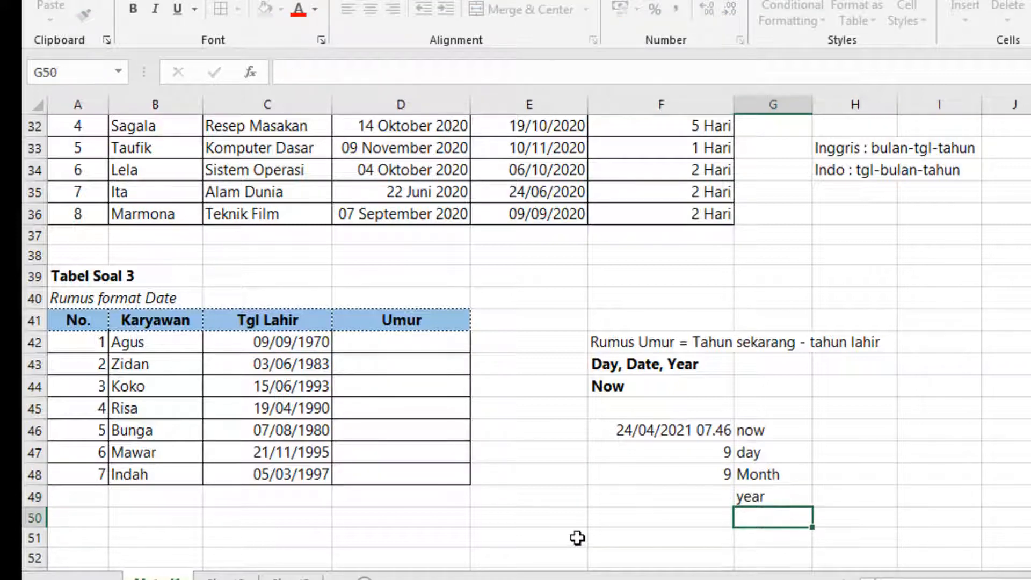
- Extract the year of the first employee's birth date in F49 with the formula =YEAR(C42)
{"action": "key", "text": "Up"}
{"action": "key", "text": "Left"}
{"action": "key", "text": "F2"}
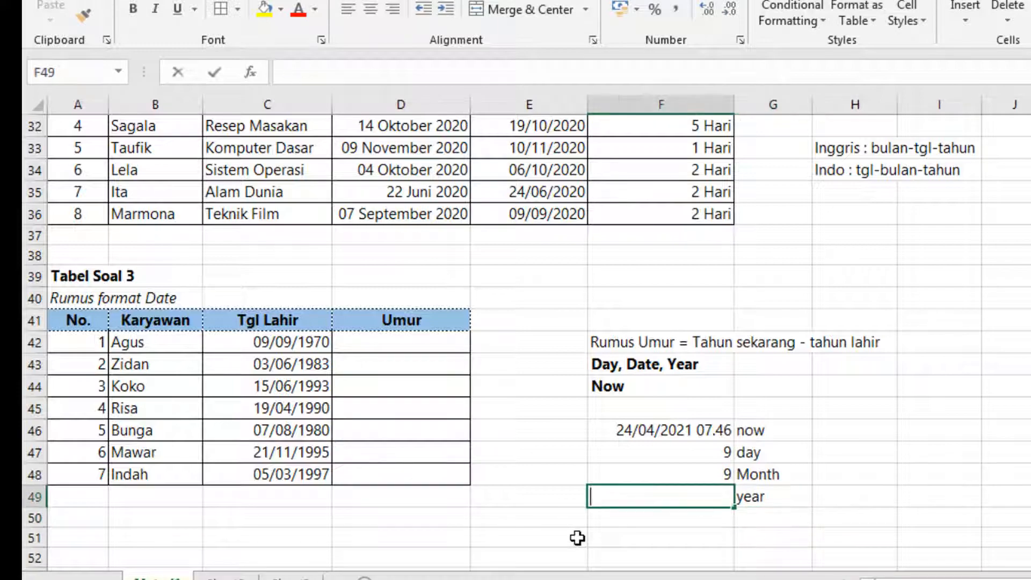
{"action": "type", "text": "=ye"}
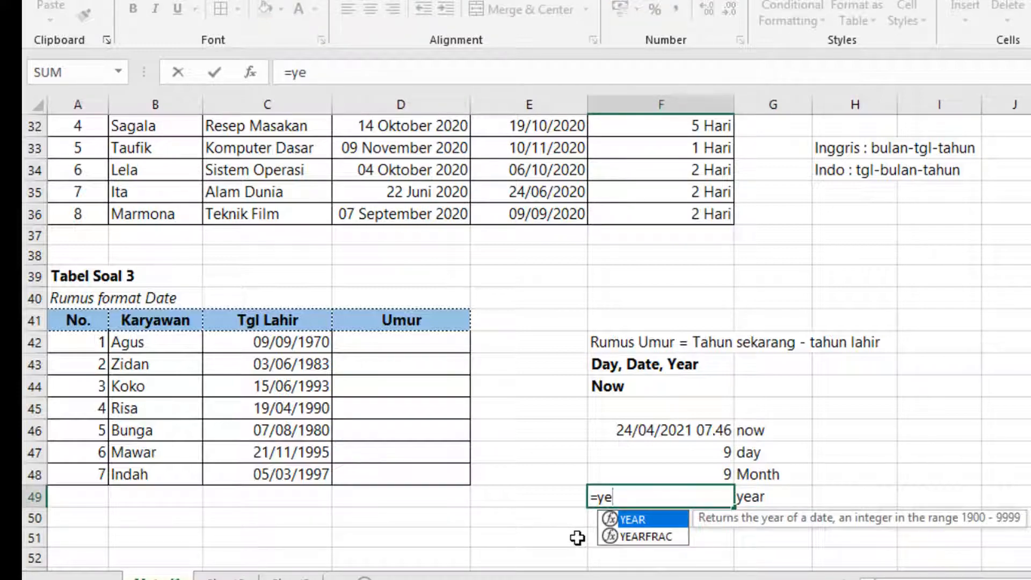
{"action": "key", "text": "BackSpace"}
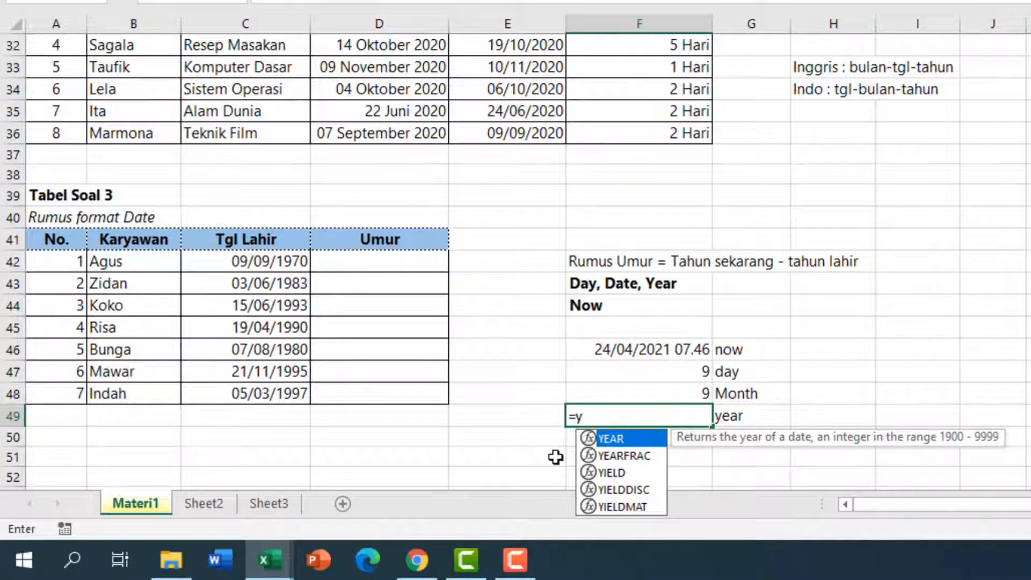
{"action": "double_click", "coordinate": [617, 437]}
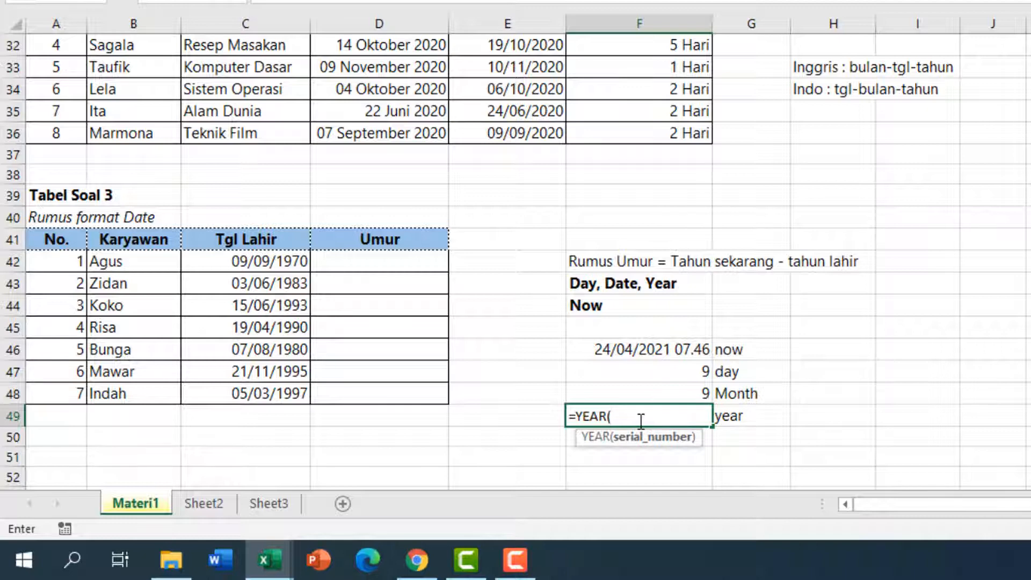
{"action": "left_click", "coordinate": [269, 259]}
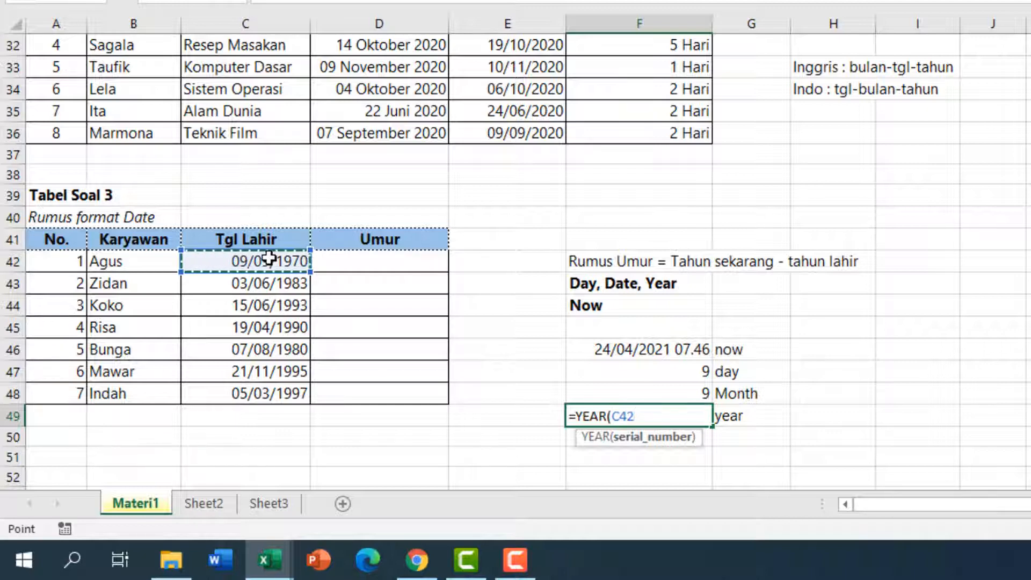
{"action": "type", "text": ")"}
{"action": "key", "text": "Return"}
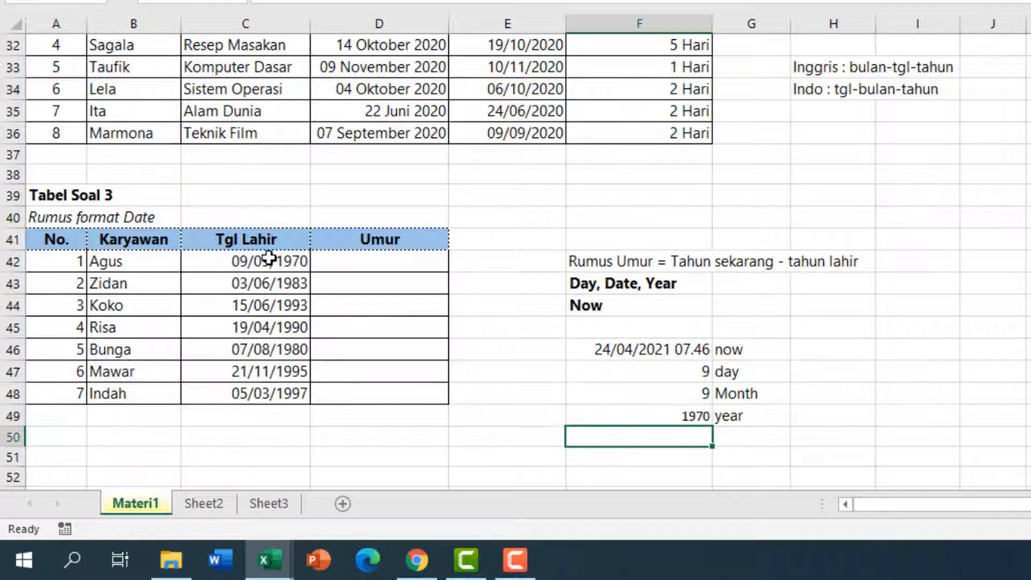
- Enter the formula =YEAR(NOW()) in D42, the Umur cell of the first employee in Tabel Soal 3
{"action": "left_click", "coordinate": [688, 375]}
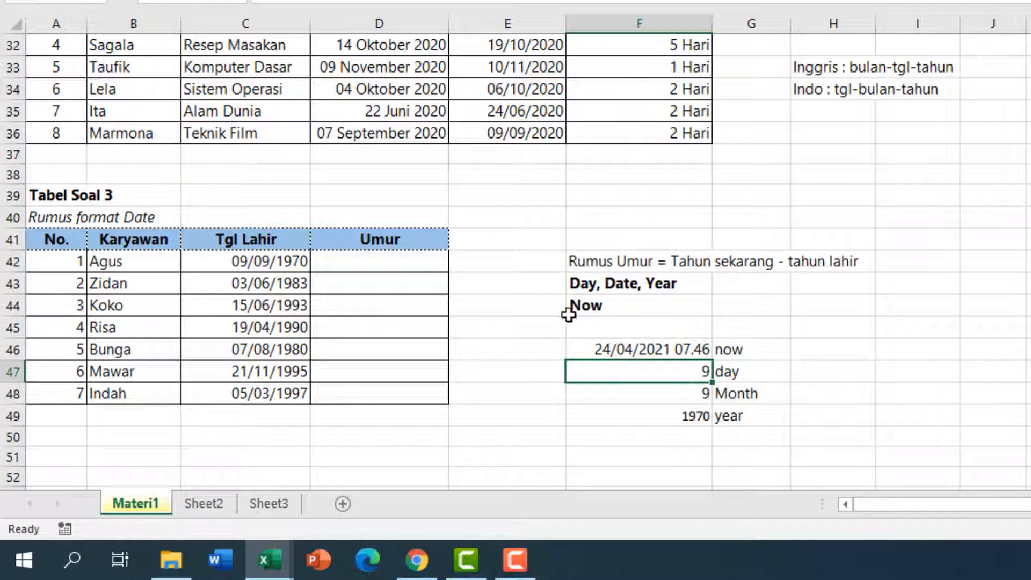
{"action": "left_click", "coordinate": [365, 261]}
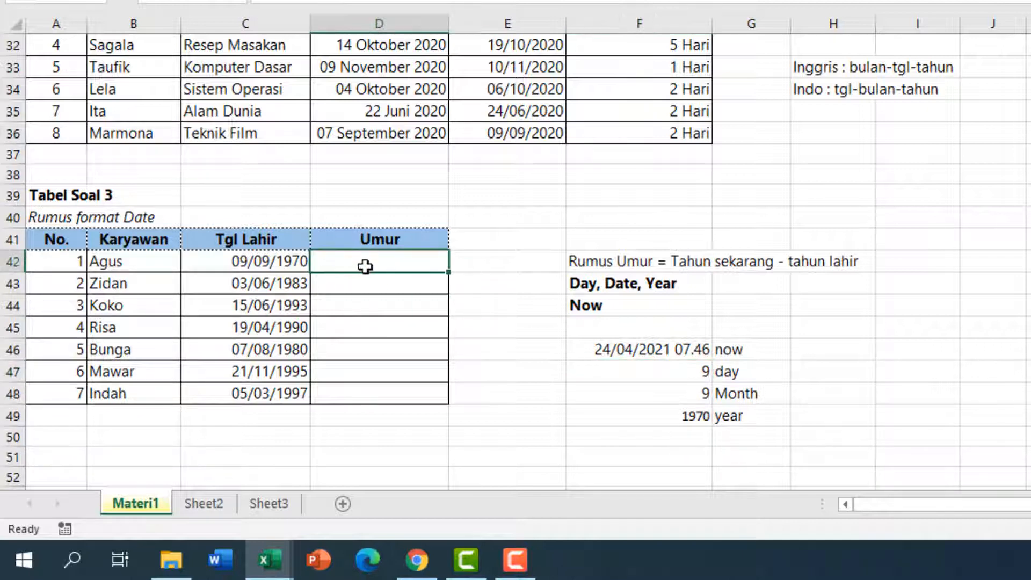
{"action": "type", "text": "="}
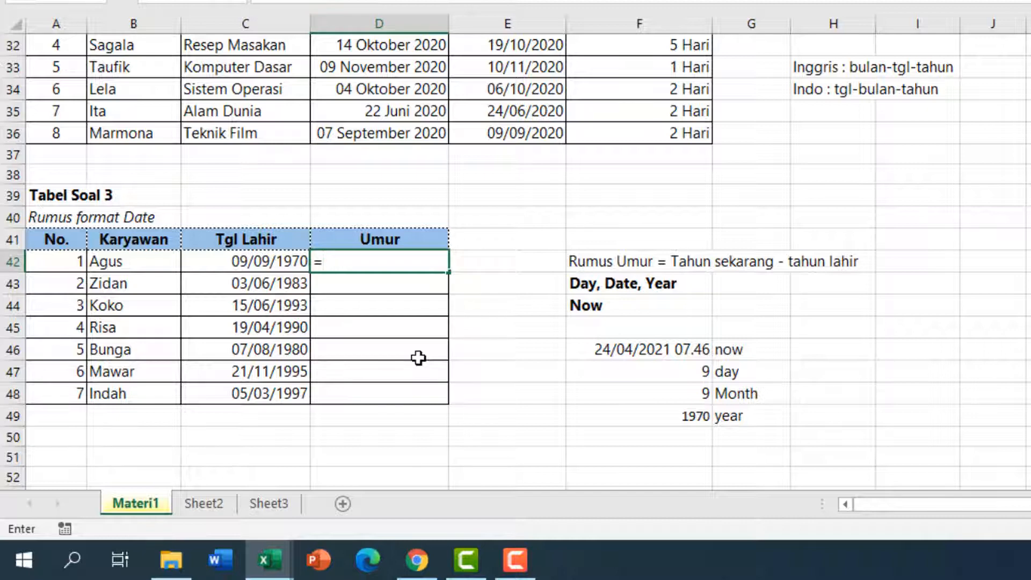
{"action": "type", "text": "year"}
{"action": "key", "text": "Tab"}
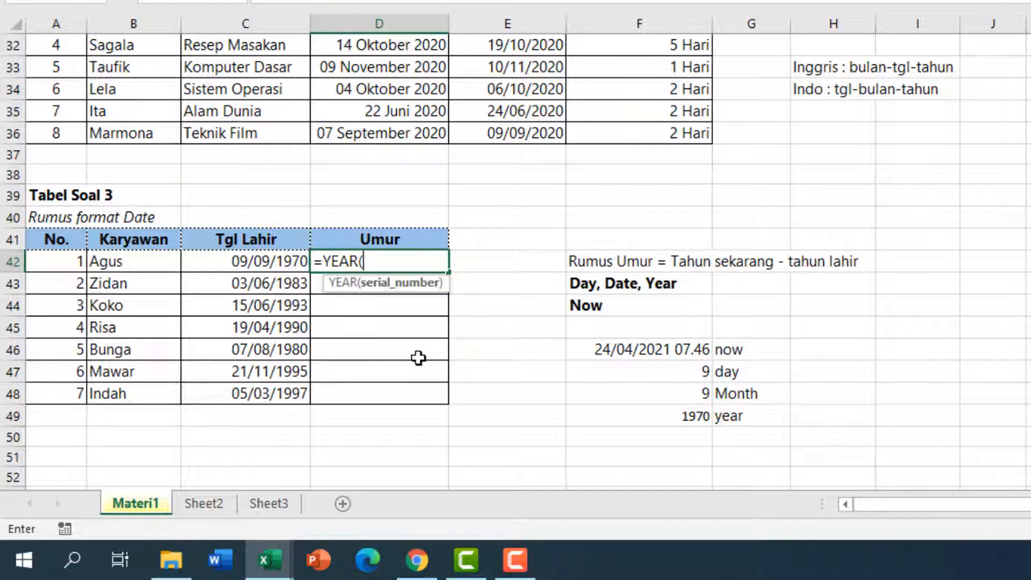
{"action": "type", "text": "now"}
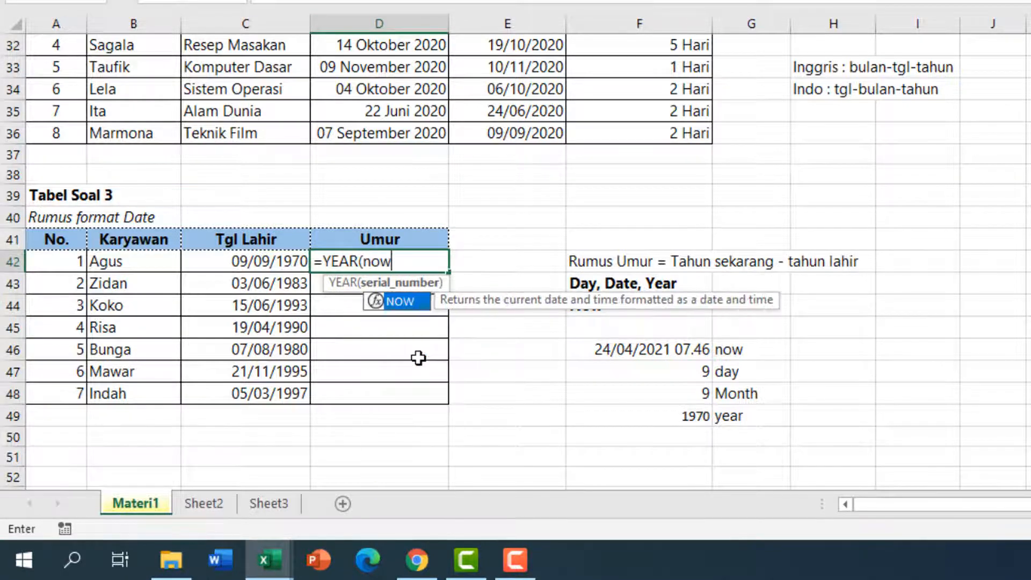
{"action": "key", "text": "Tab"}
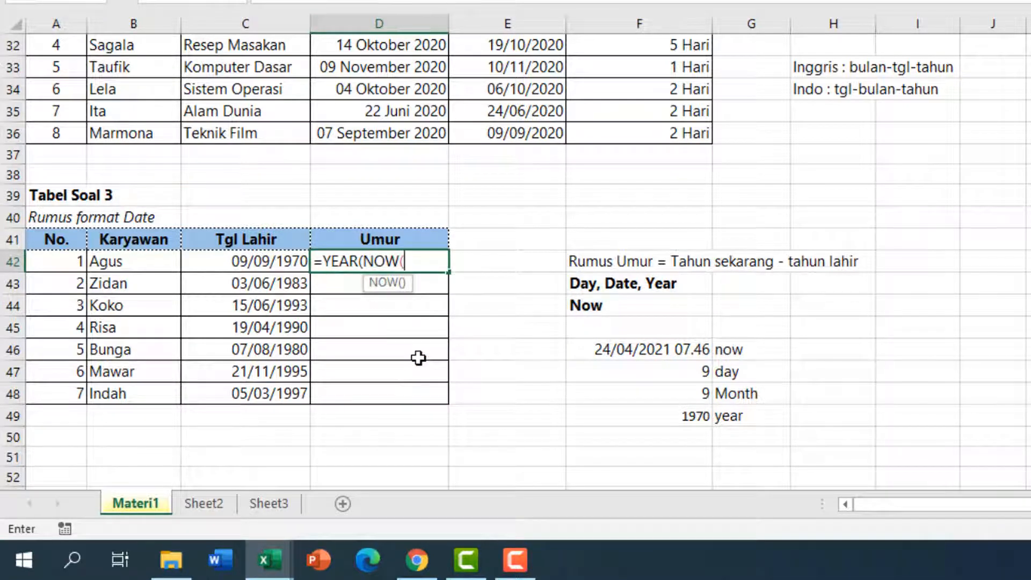
{"action": "type", "text": "))"}
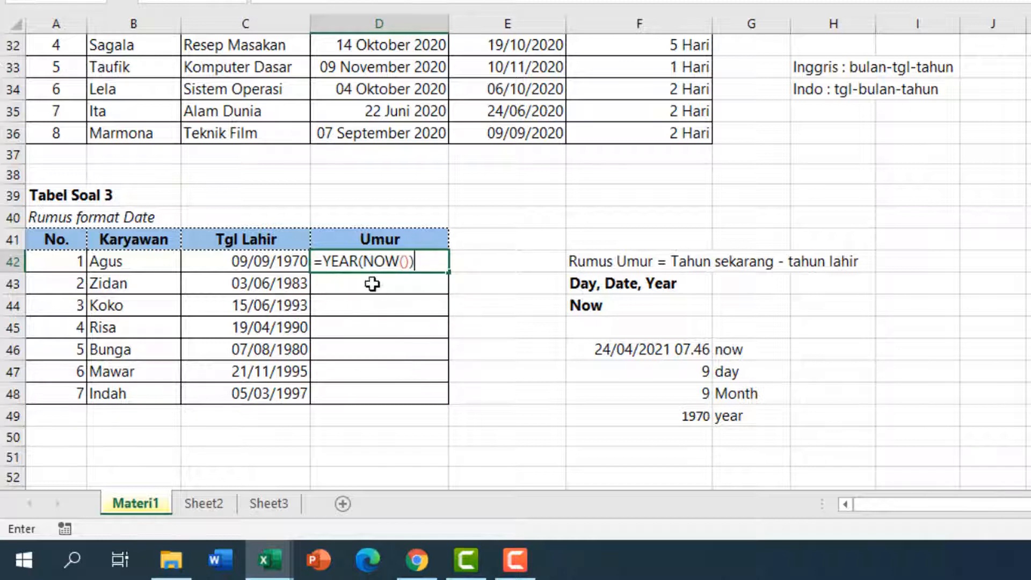
{"action": "left_click", "coordinate": [373, 262]}
{"action": "left_click_drag", "start_coordinate": [361, 263], "coordinate": [410, 267]}
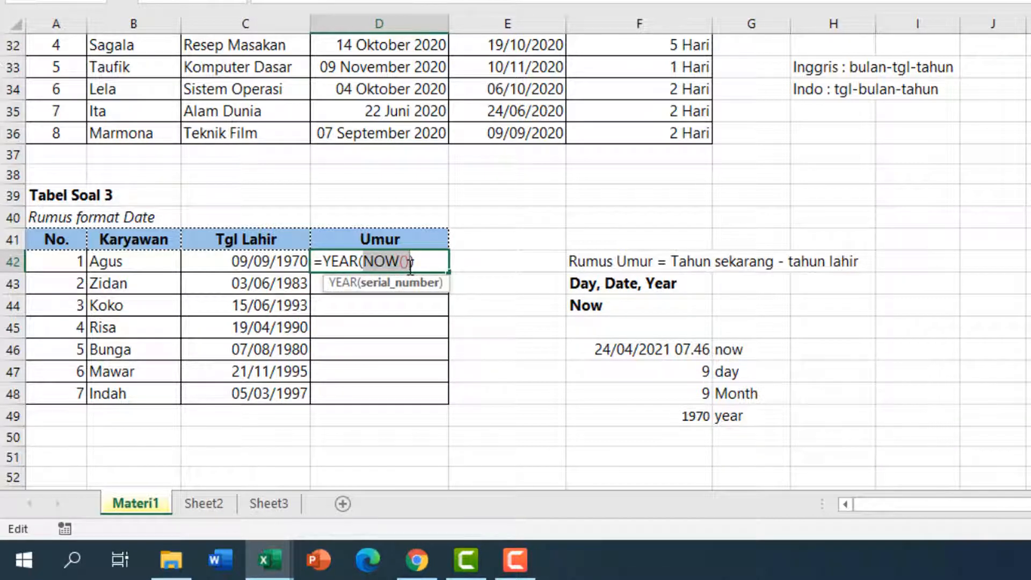
{"action": "left_click", "coordinate": [359, 263]}
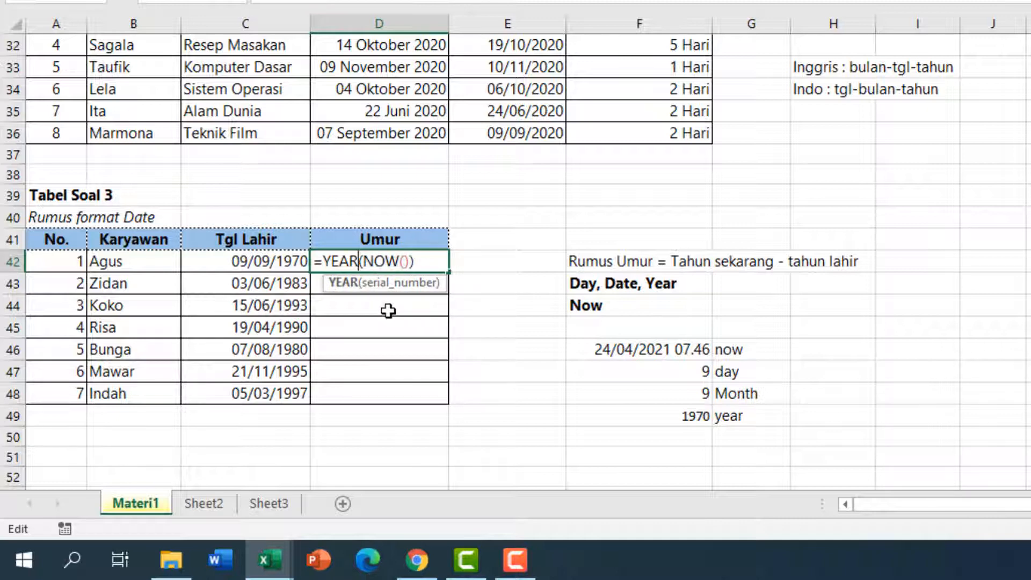
{"action": "left_click", "coordinate": [417, 262]}
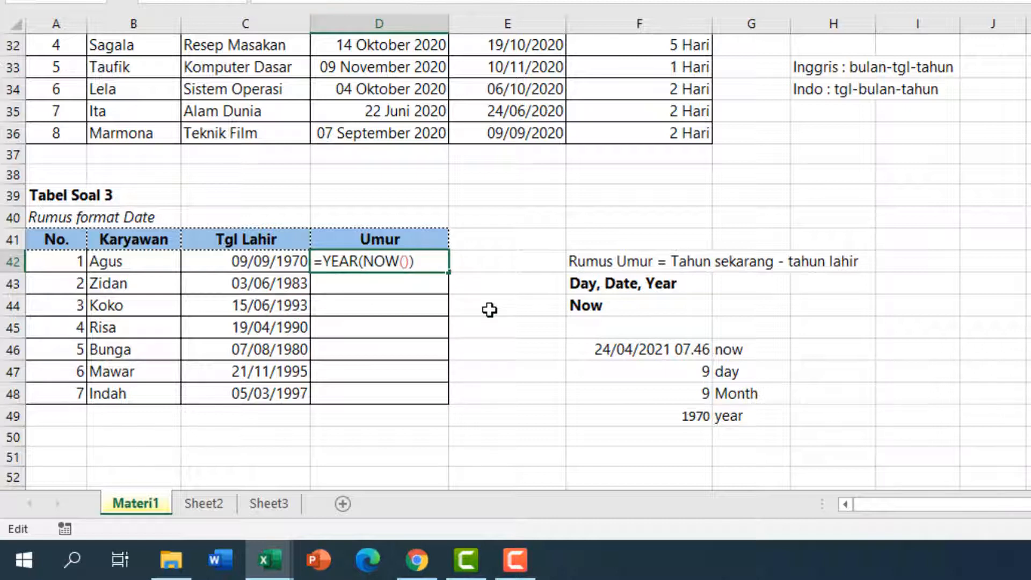
{"action": "key", "text": "Return"}
{"action": "key", "text": "Up"}
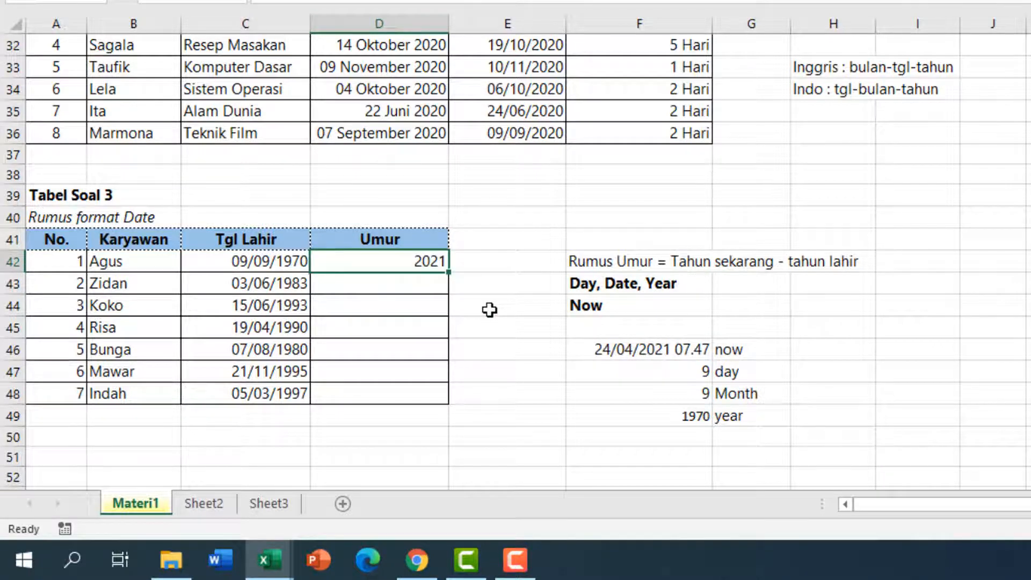
- Extend the D42 formula to =YEAR(NOW())-YEAR(C42) so it subtracts the employee's birth year from the current year
{"action": "double_click", "coordinate": [419, 260]}
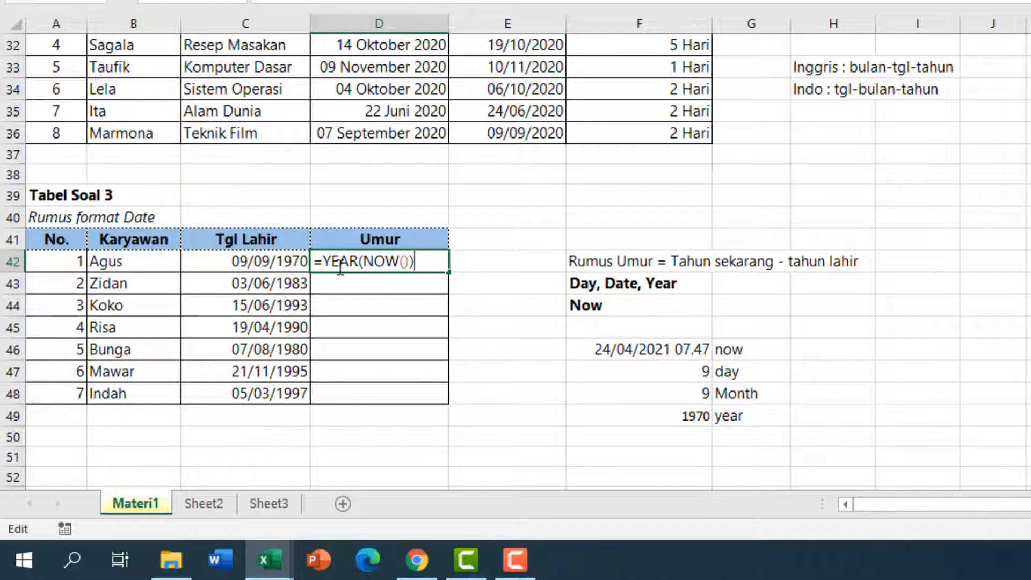
{"action": "type", "text": "-year"}
{"action": "key", "text": "Tab"}
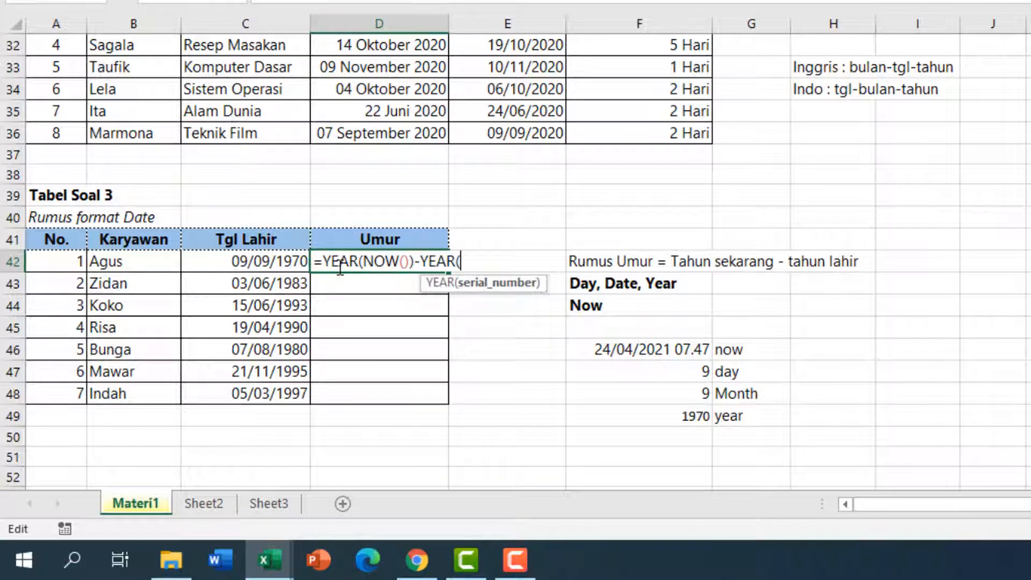
{"action": "left_click", "coordinate": [264, 263]}
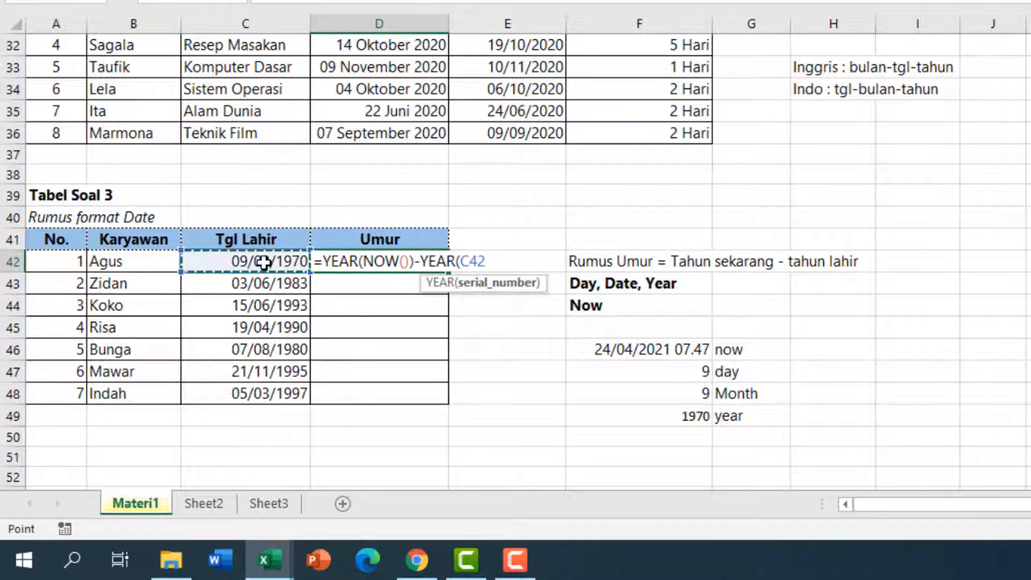
{"action": "type", "text": ")"}
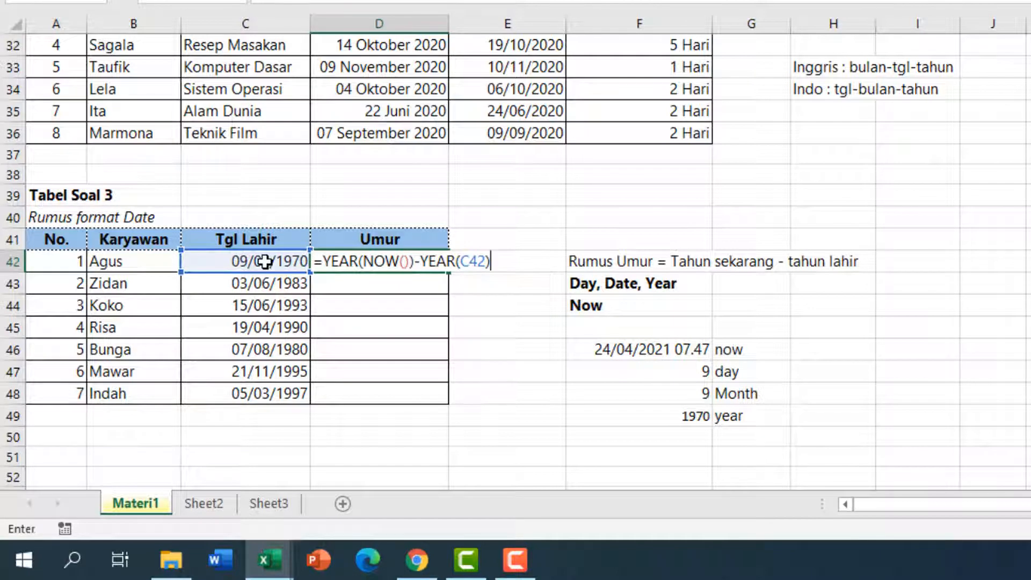
{"action": "key", "text": "Return"}
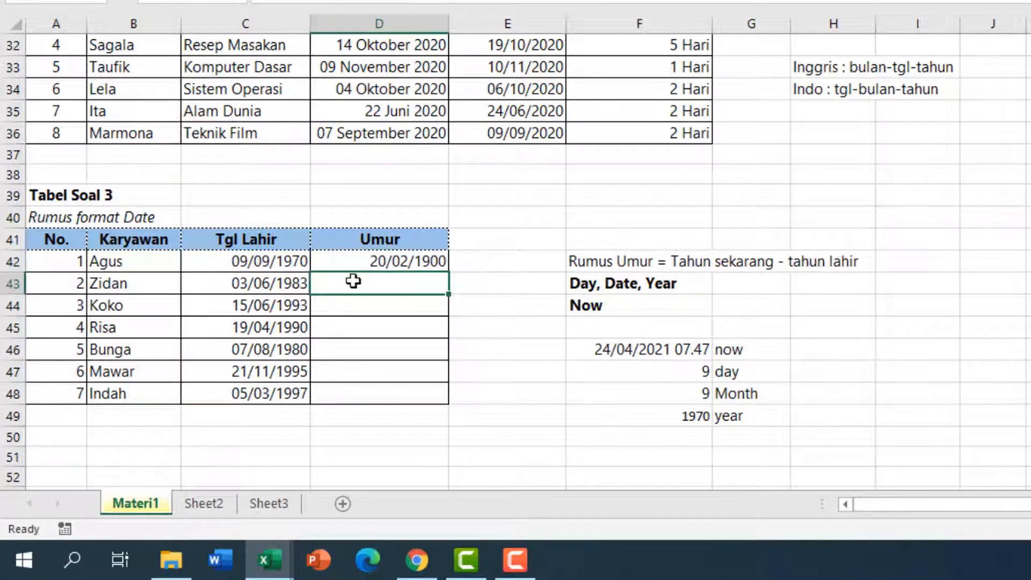
- Set the number format of the age in D42 to General
{"action": "left_click", "coordinate": [402, 265]}
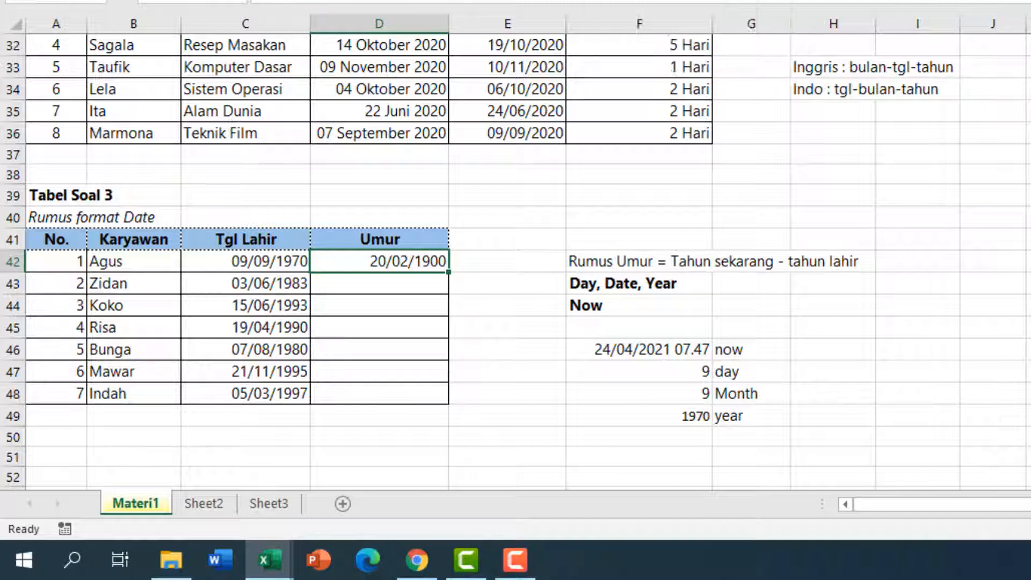
{"action": "left_click", "coordinate": [693, 0]}
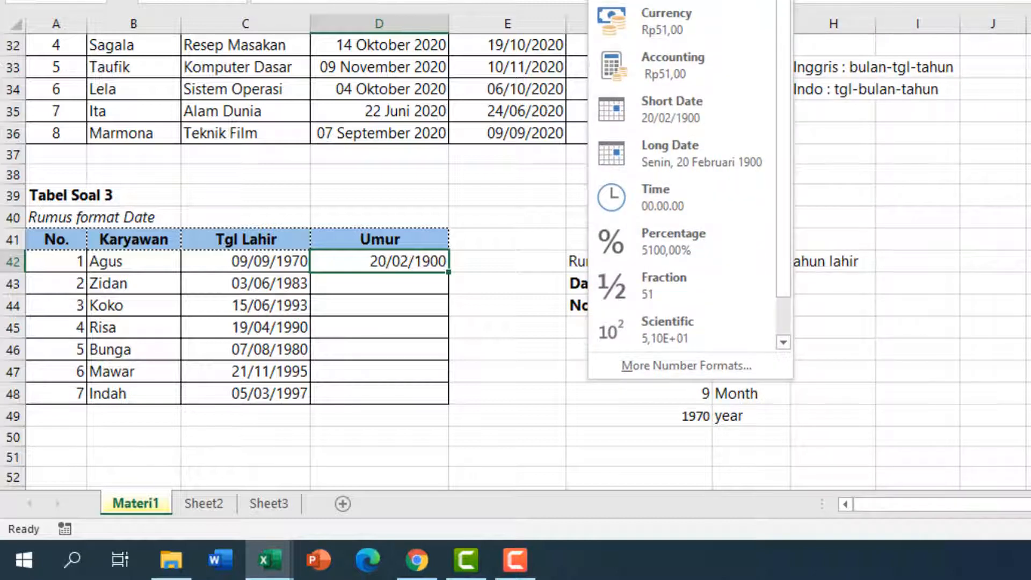
{"action": "left_click", "coordinate": [693, 0]}
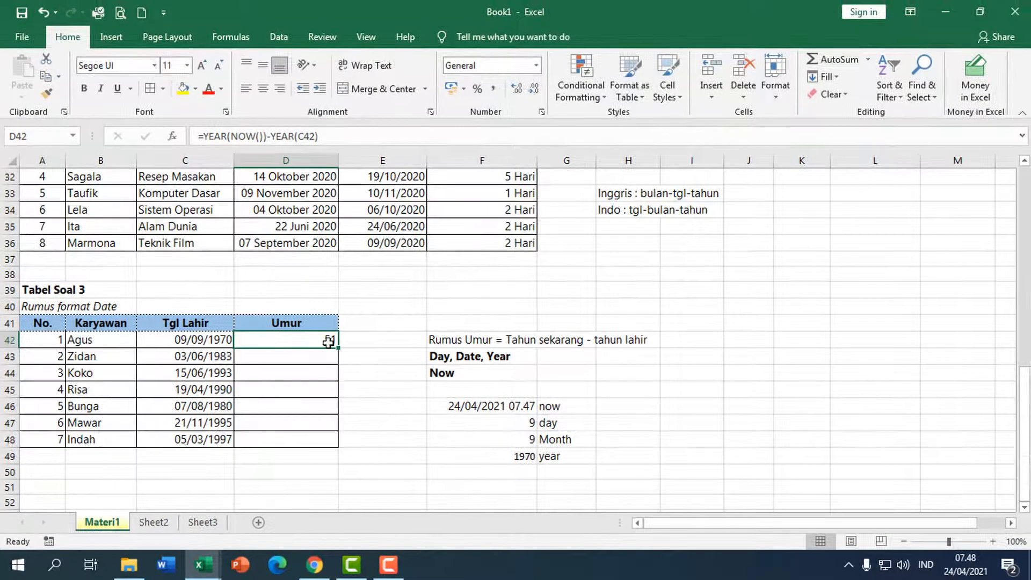
- Apply the custom number format # "Tahun" to the age in D42 and fill the cell down through D48
{"action": "right_click", "coordinate": [329, 342]}
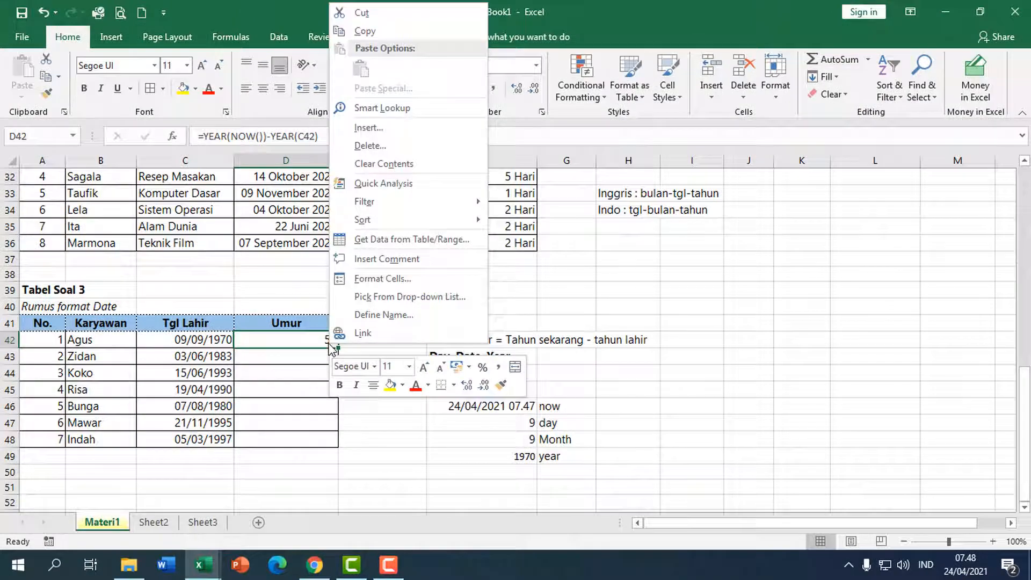
{"action": "left_click", "coordinate": [403, 283]}
{"action": "left_click", "coordinate": [240, 266]}
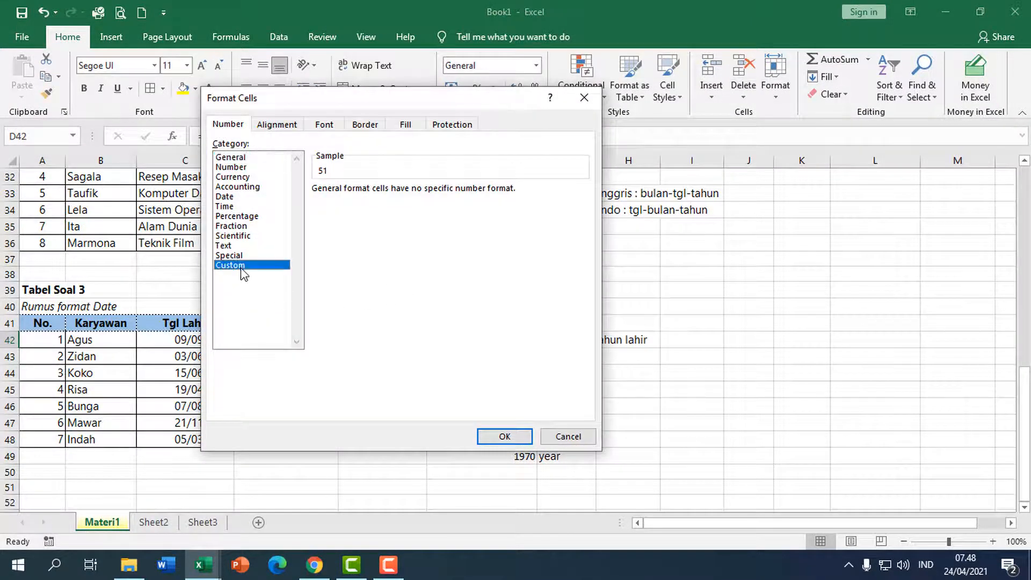
{"action": "left_click_drag", "start_coordinate": [363, 202], "coordinate": [298, 210]}
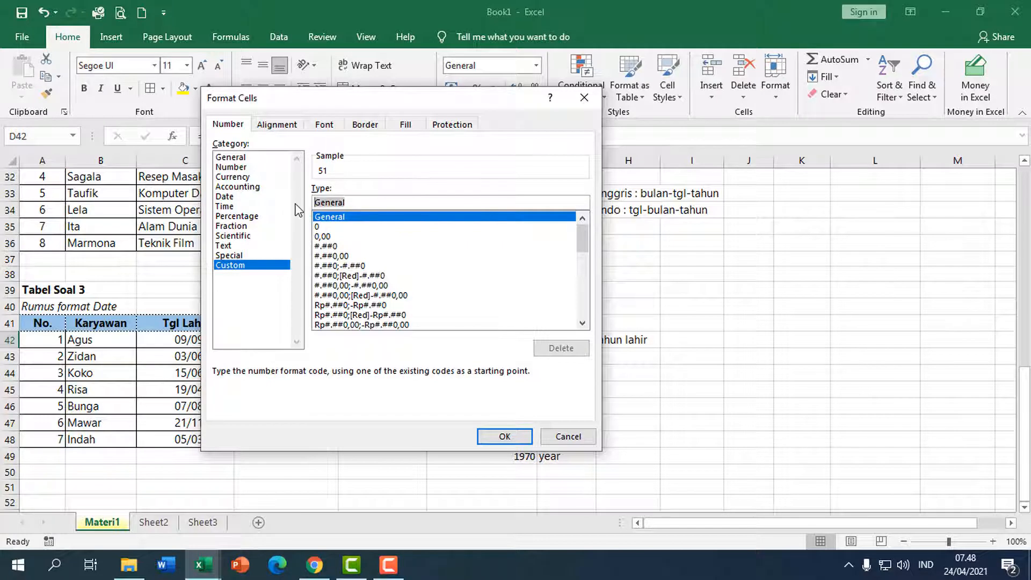
{"action": "type", "text": "#"}
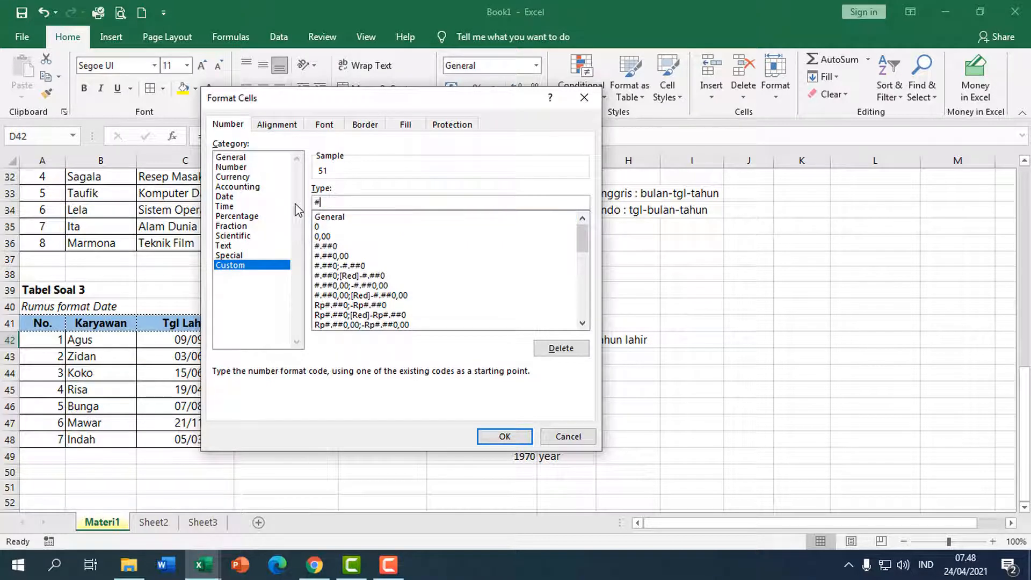
{"action": "type", "text": " \"Tahun\""}
{"action": "left_click", "coordinate": [517, 433]}
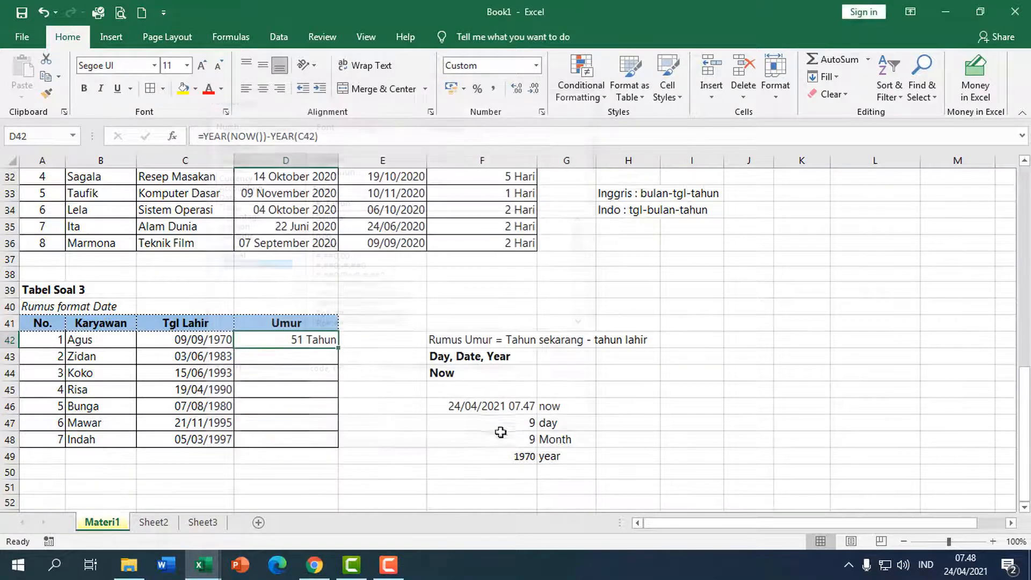
{"action": "left_click_drag", "start_coordinate": [339, 347], "coordinate": [336, 446]}
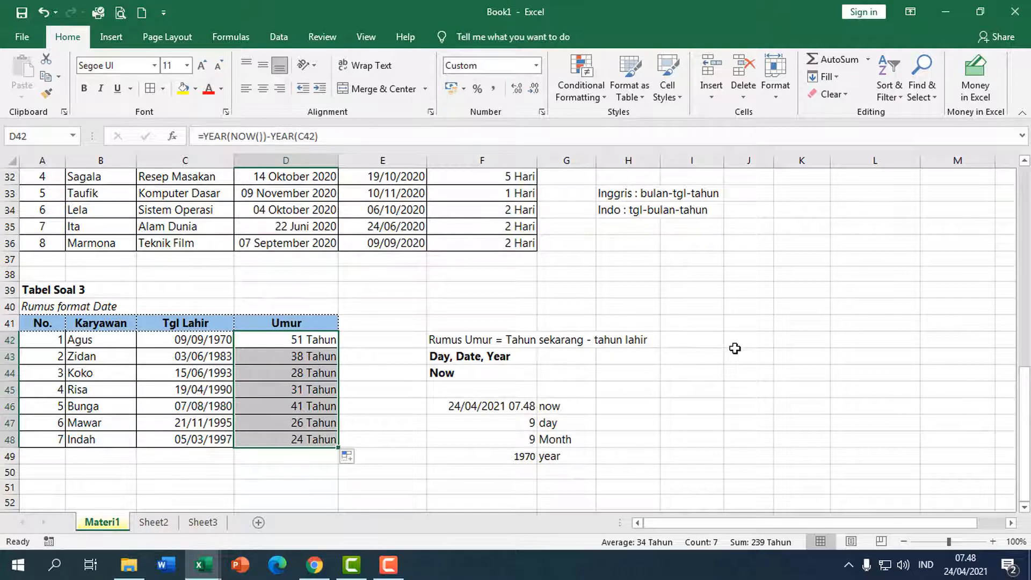